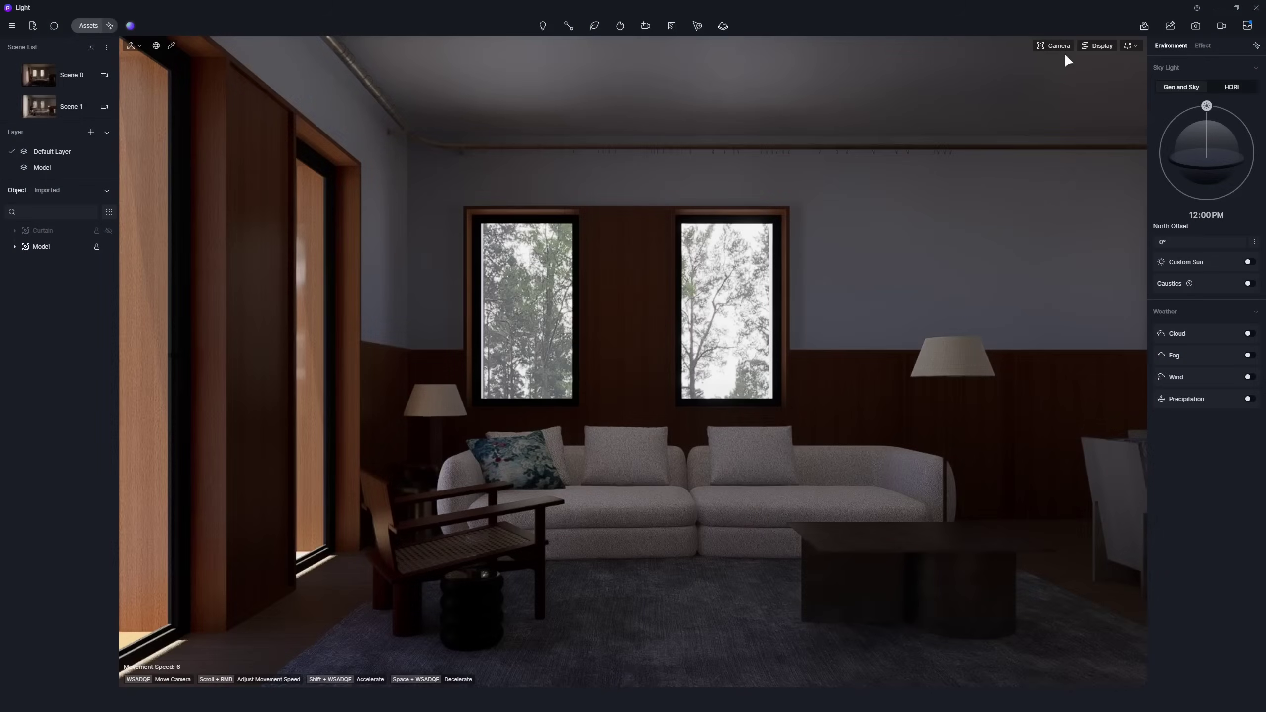
Switch the sky light to an HDRI environment and choose the Cloudy 02 sky
click(1064, 46)
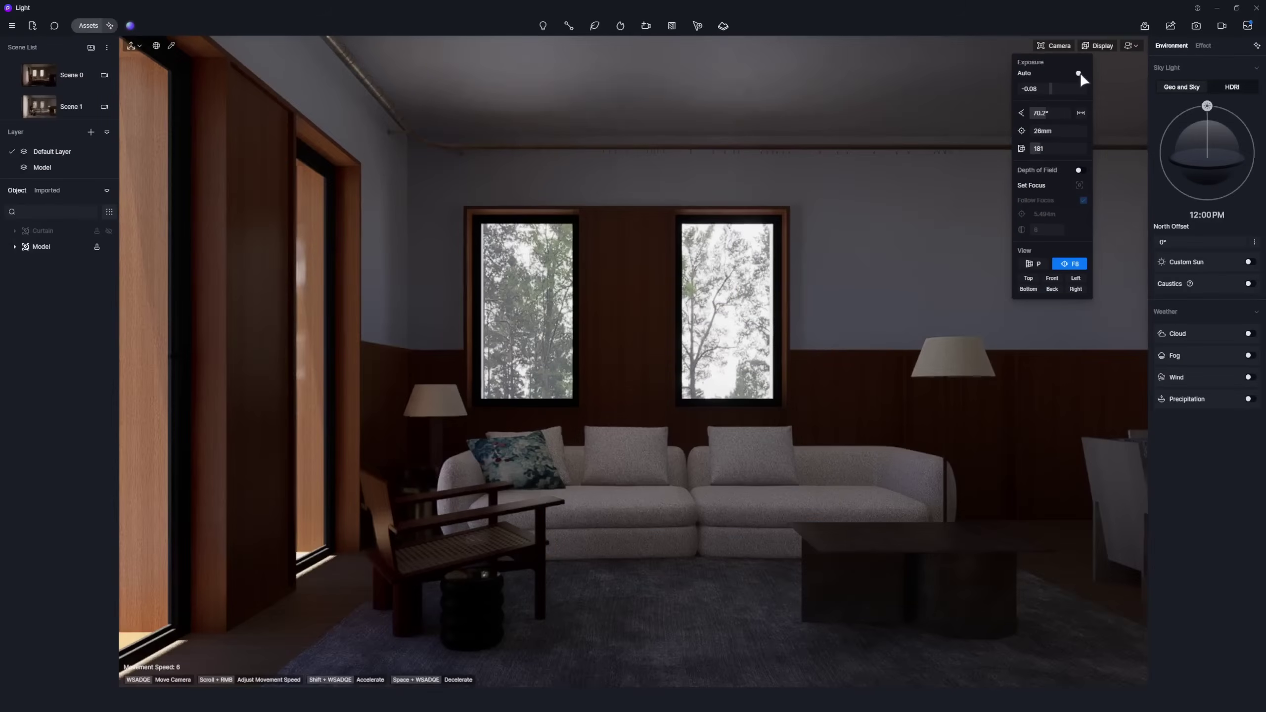
click(1056, 46)
click(1231, 86)
click(1232, 107)
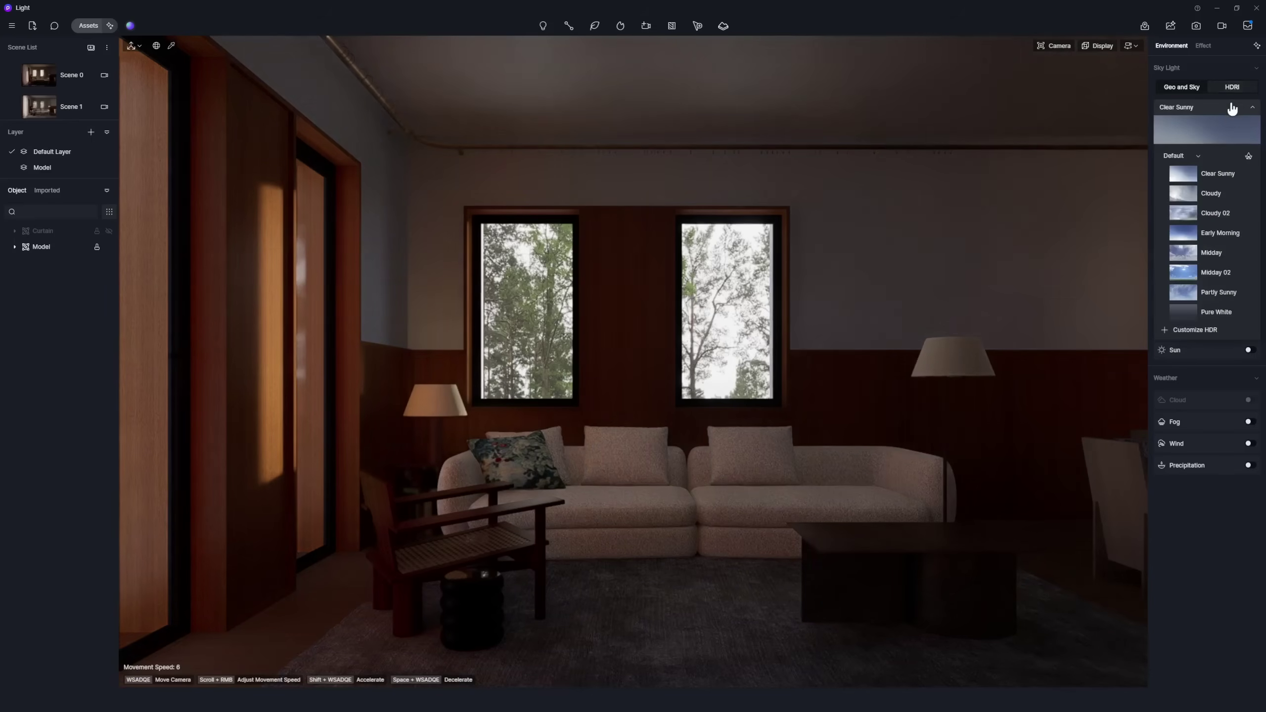
click(1204, 216)
click(1252, 110)
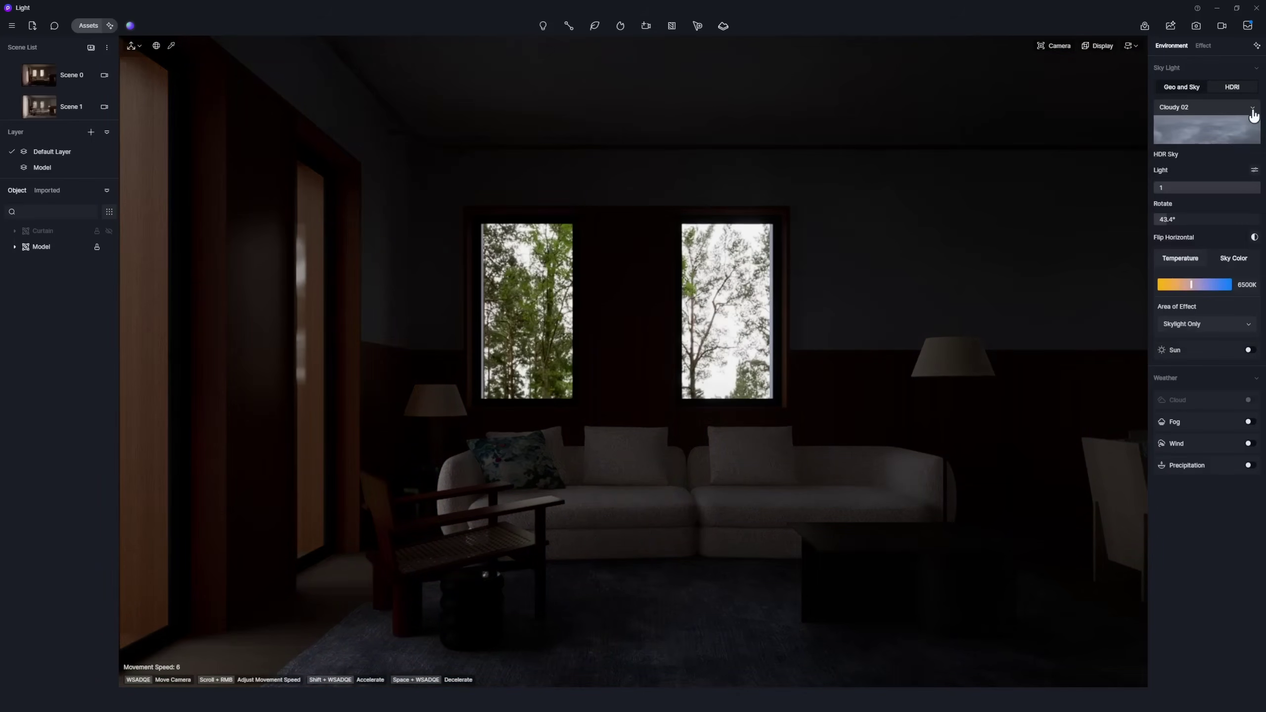
Rotate the HDR sky to 240.1° using the sun as a temporary guide, leave the sun off, and update Scene 0
click(1254, 170)
click(1249, 407)
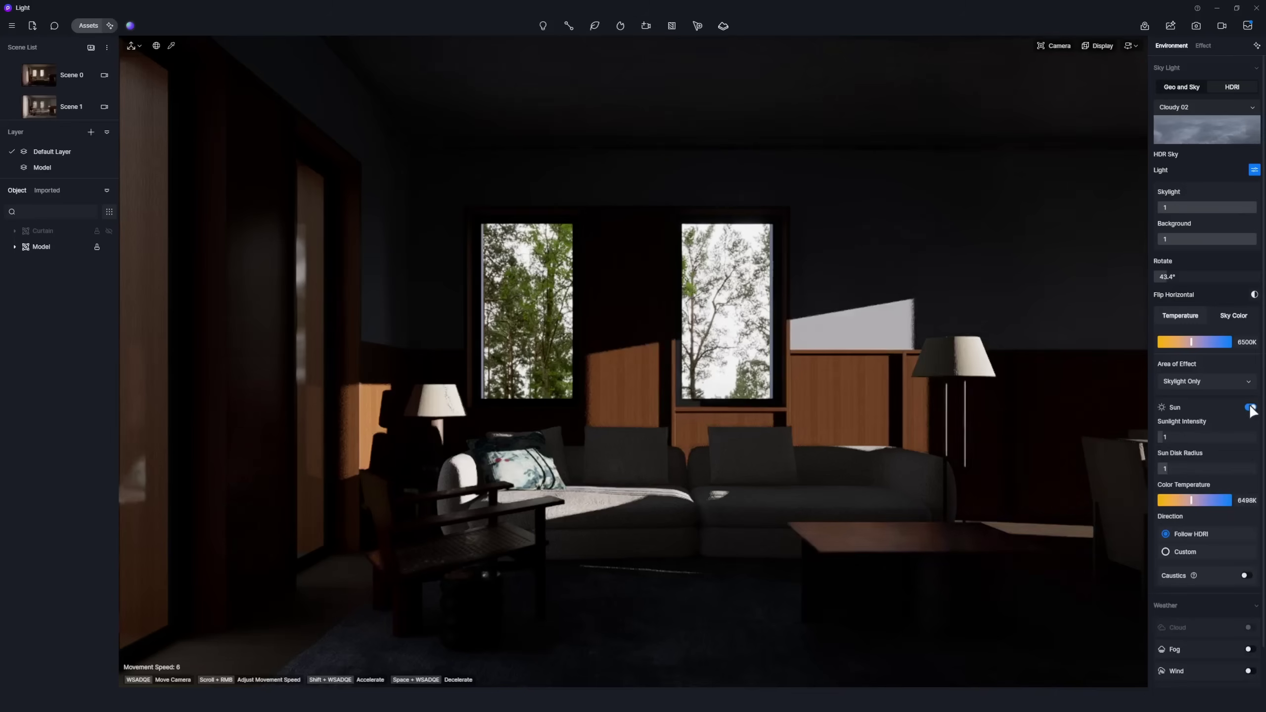
drag(1196, 278, 1224, 280)
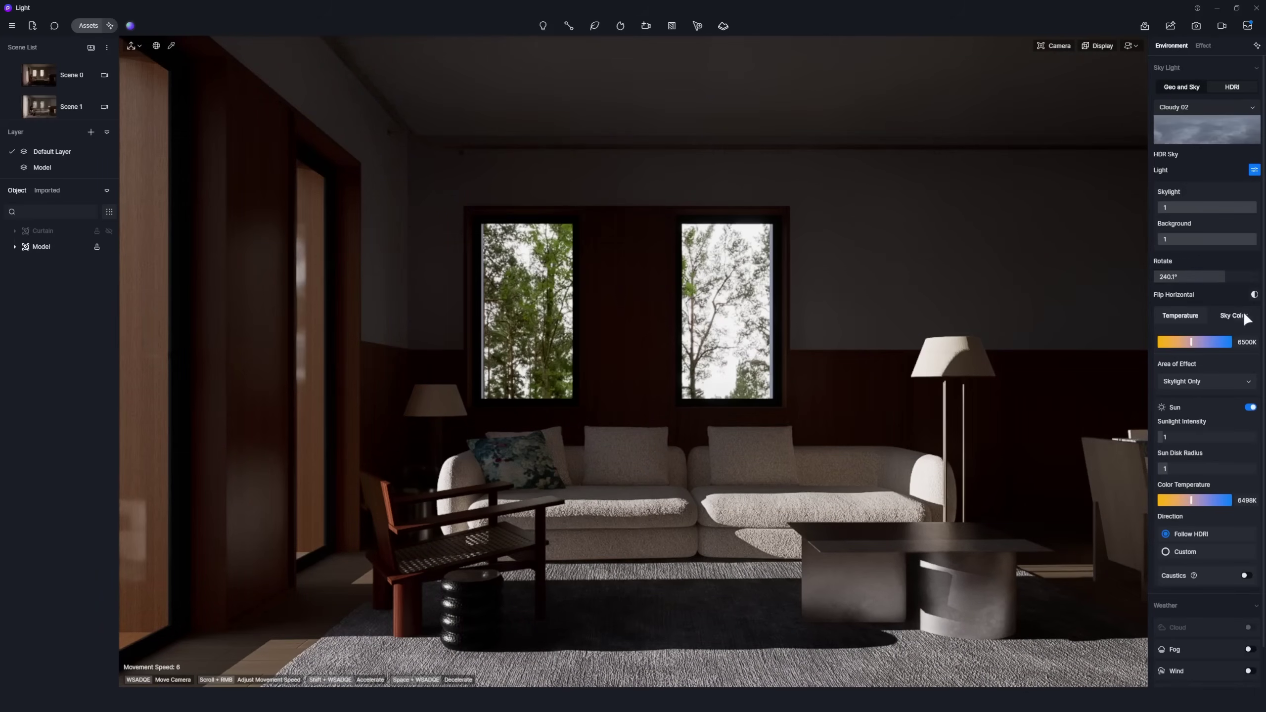
click(1250, 407)
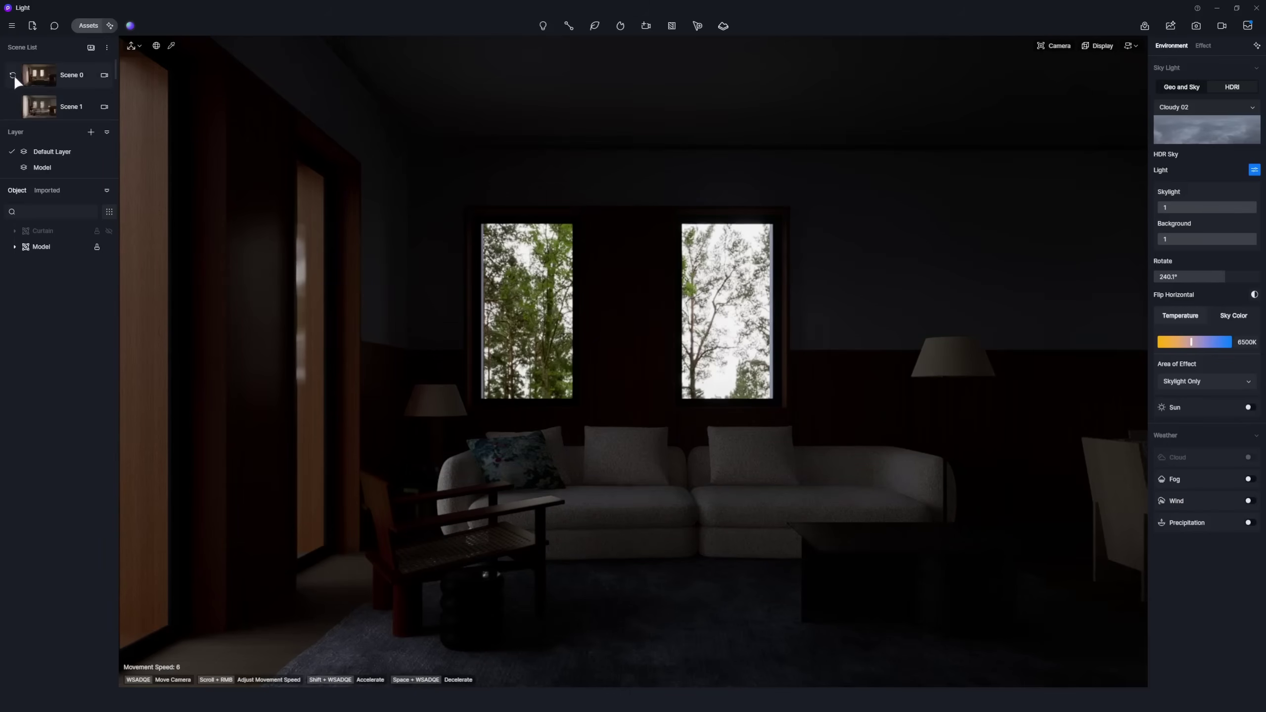
click(13, 75)
Unhide the Curtain group and apply the Solid Cotton and Linen fabric material to the curtain behind the sofa
click(109, 231)
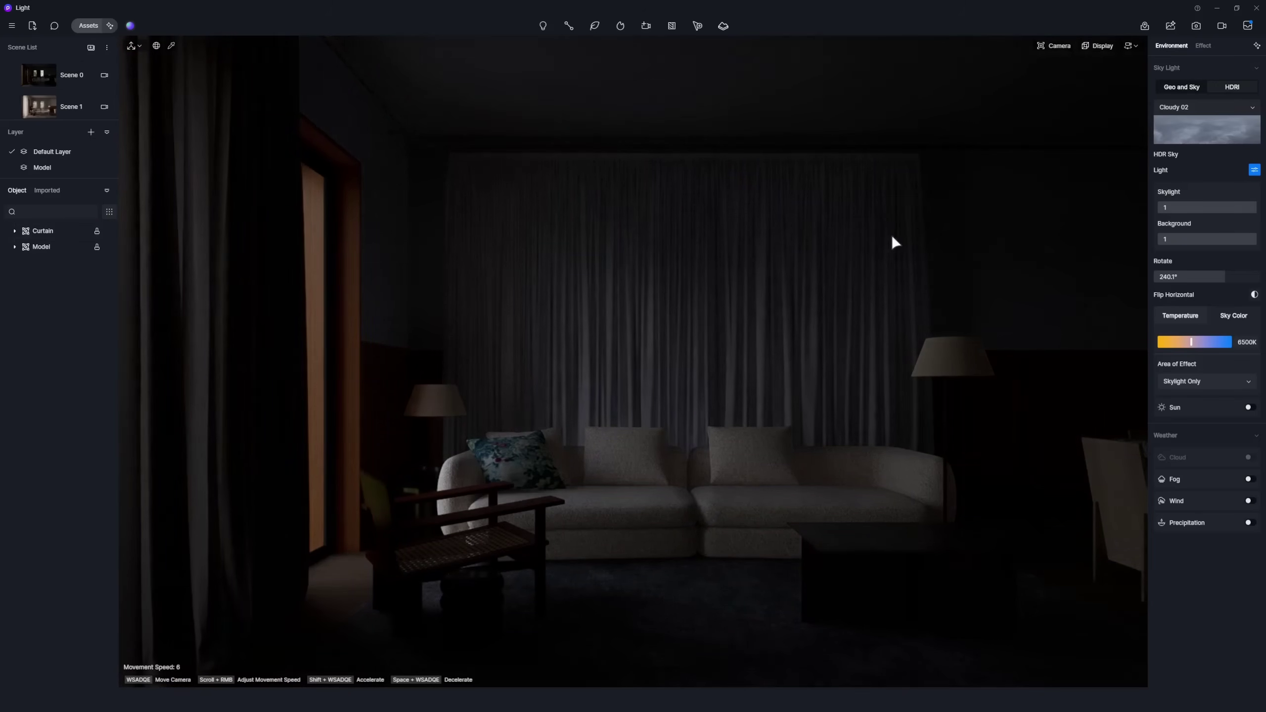
click(89, 25)
click(55, 194)
drag(431, 95, 434, 390)
click(276, 426)
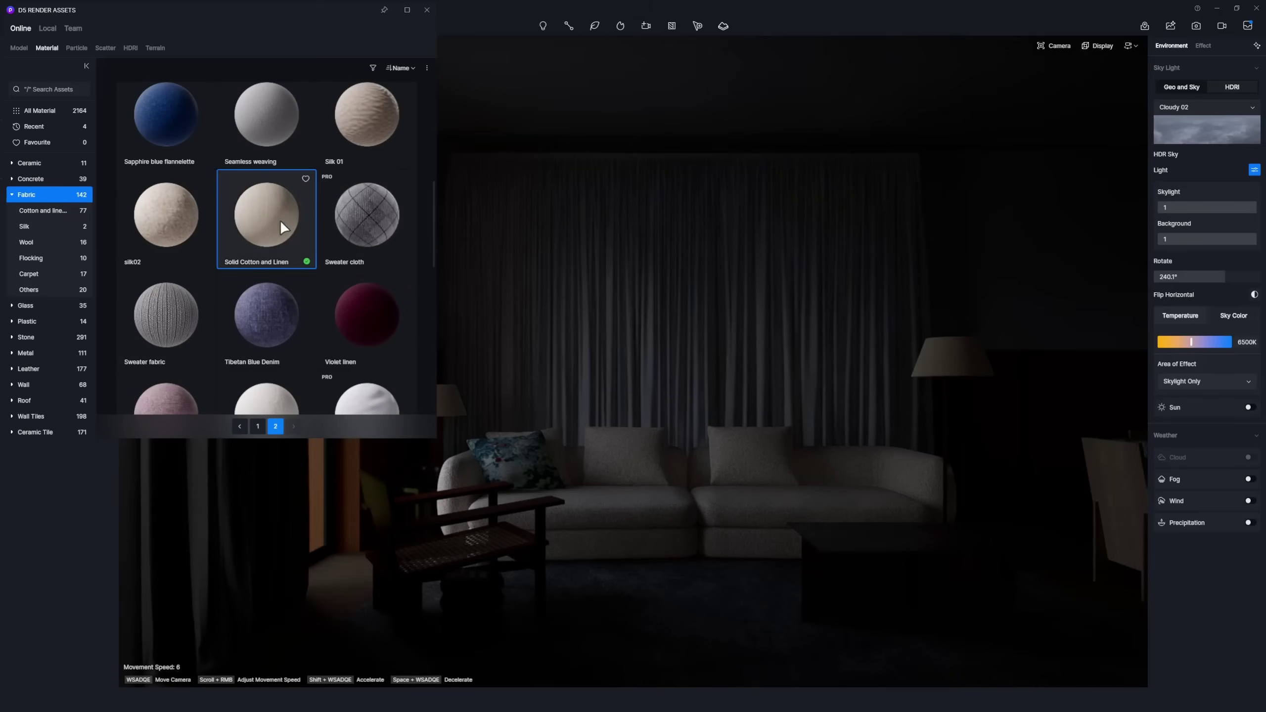
drag(280, 220, 579, 275)
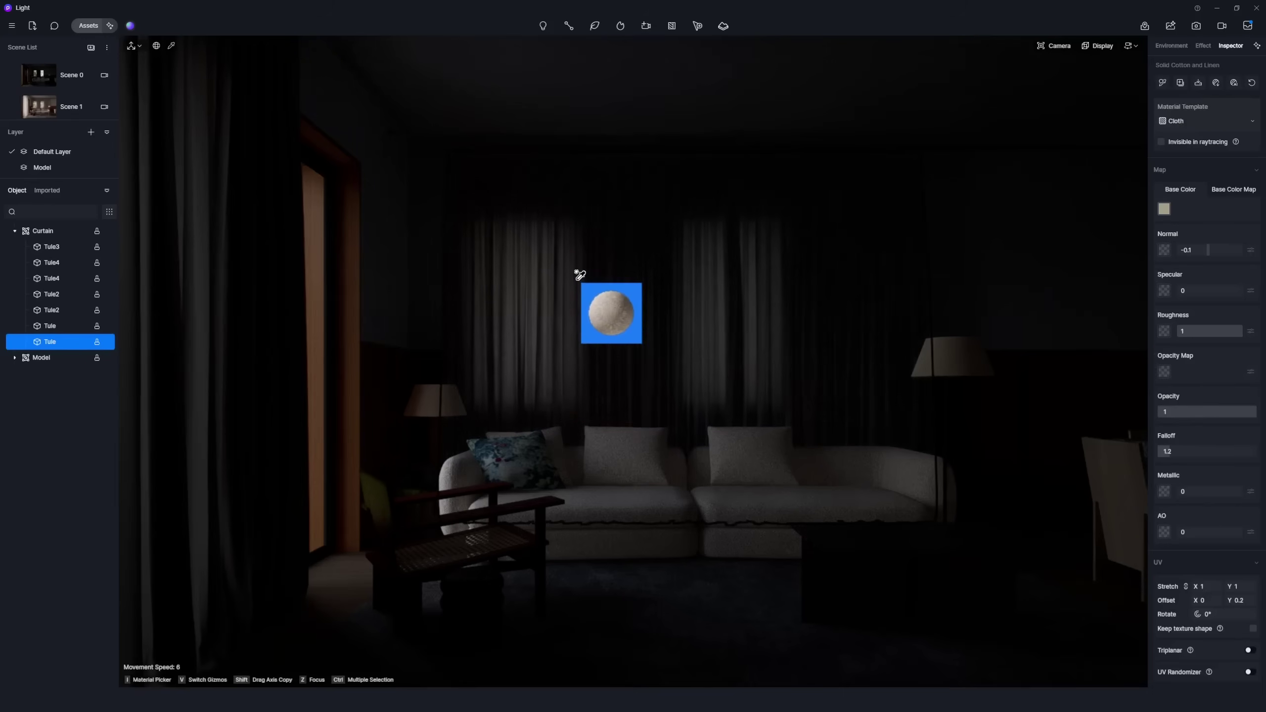
key(Escape)
Give the curtain fabric triplanar mapping with a 10 × 10 stretch and invert its opacity map
key(w)
scroll(576, 278, up, 1)
right_drag(577, 277, 559, 259)
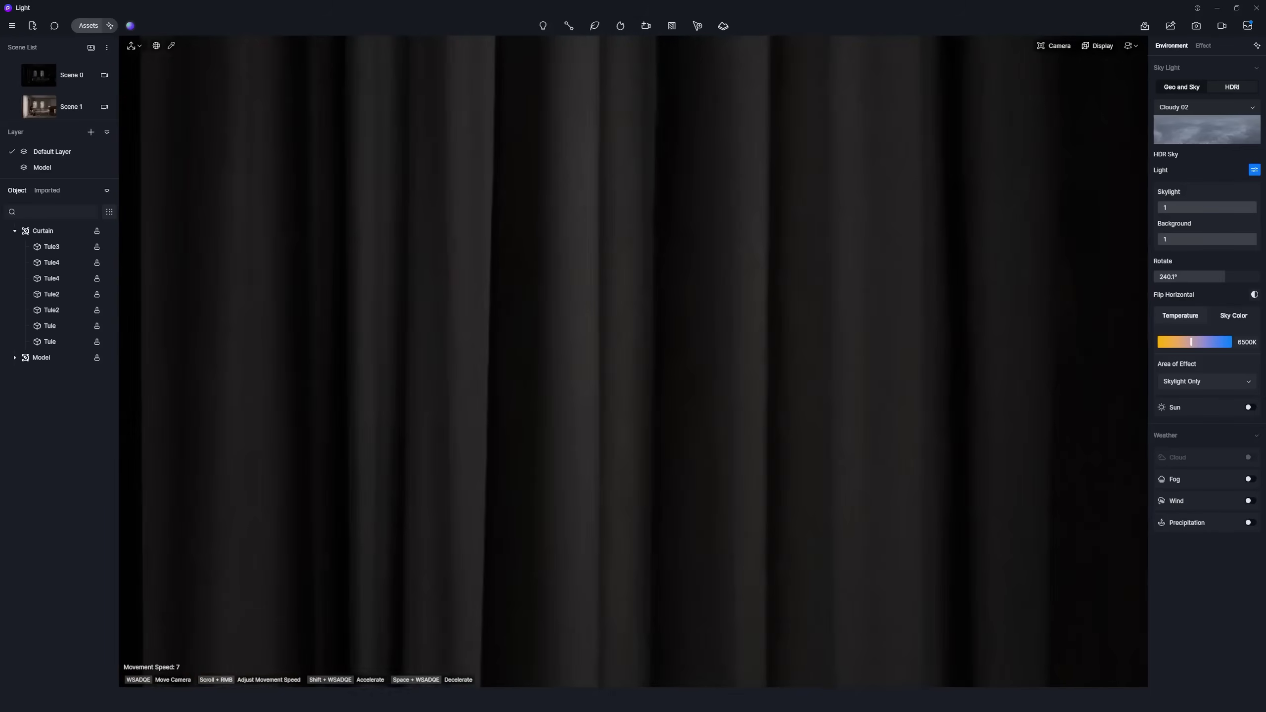
key(w)
click(662, 307)
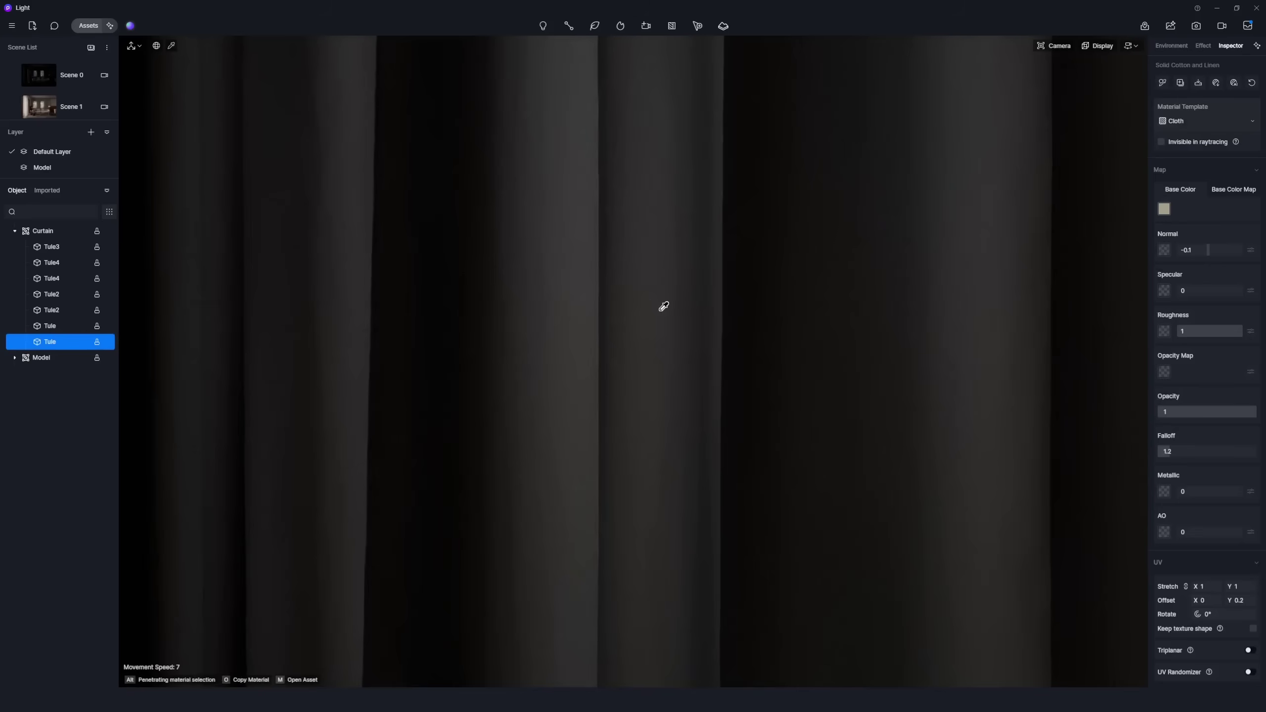
scroll(1196, 499, down, 1)
click(1249, 596)
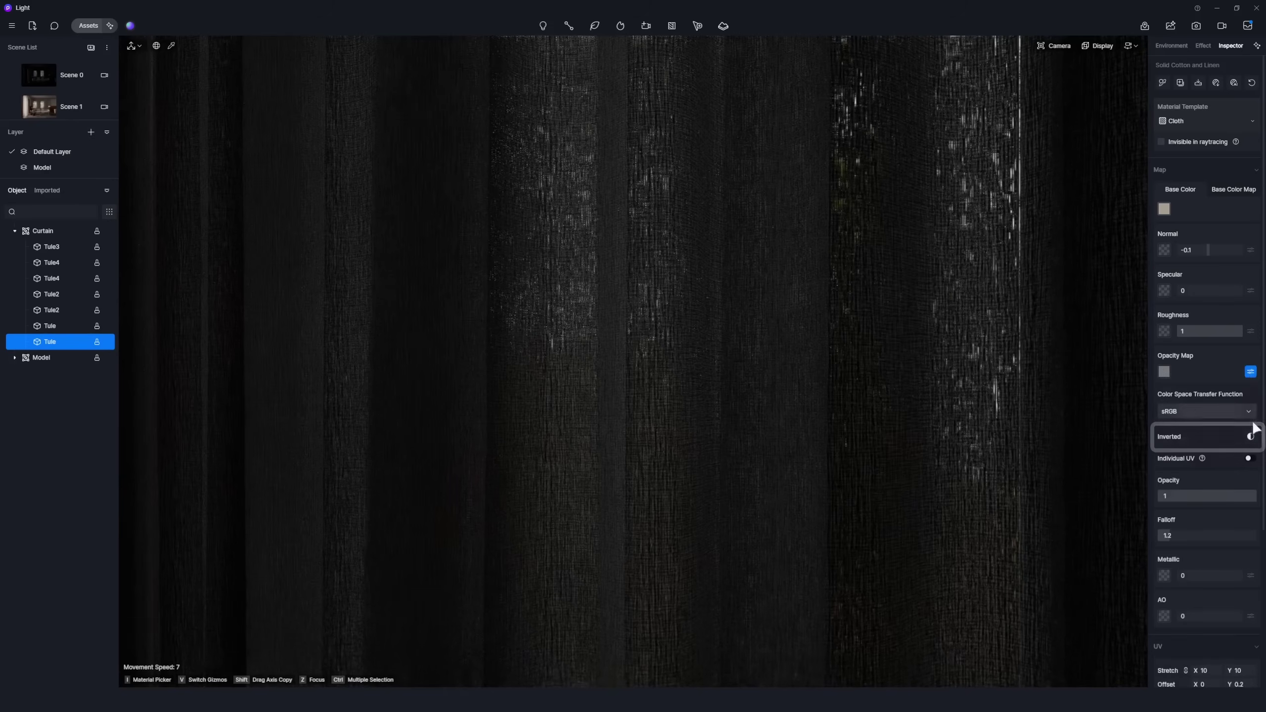
click(1250, 437)
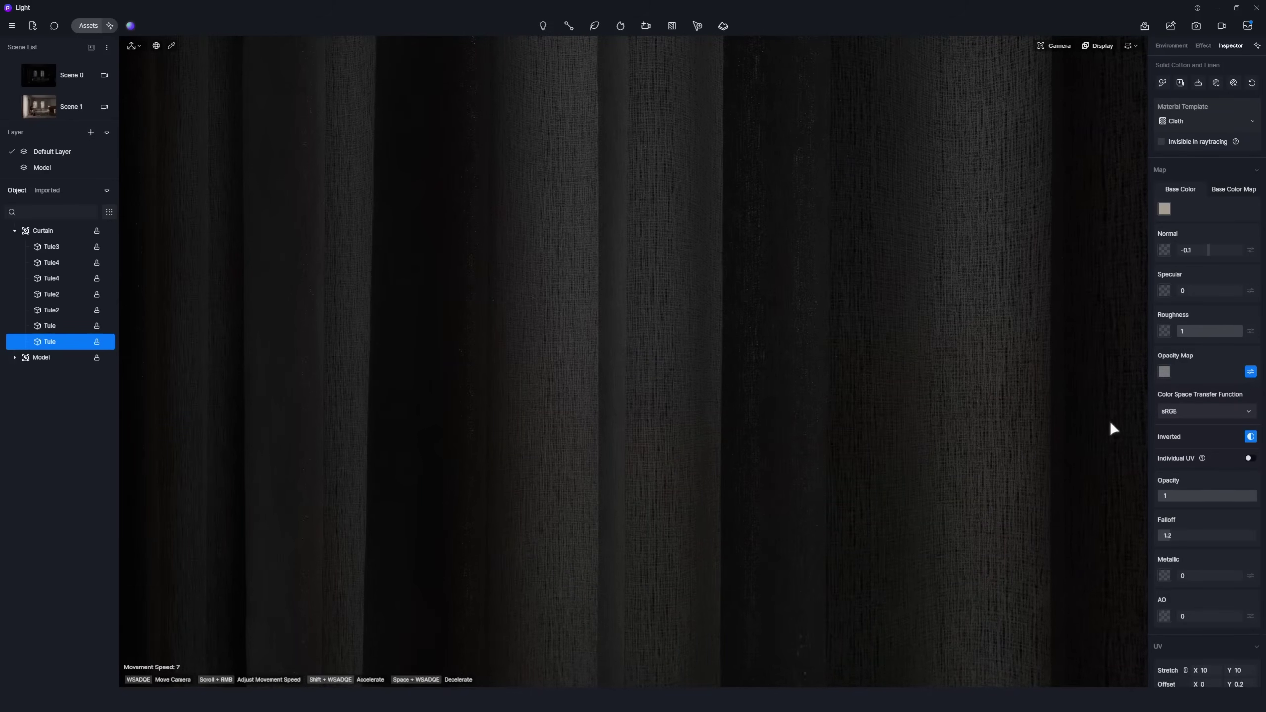
Return to Scene 0 and set the curtain fabric's base color to white with saturation 0 and value 100
click(42, 75)
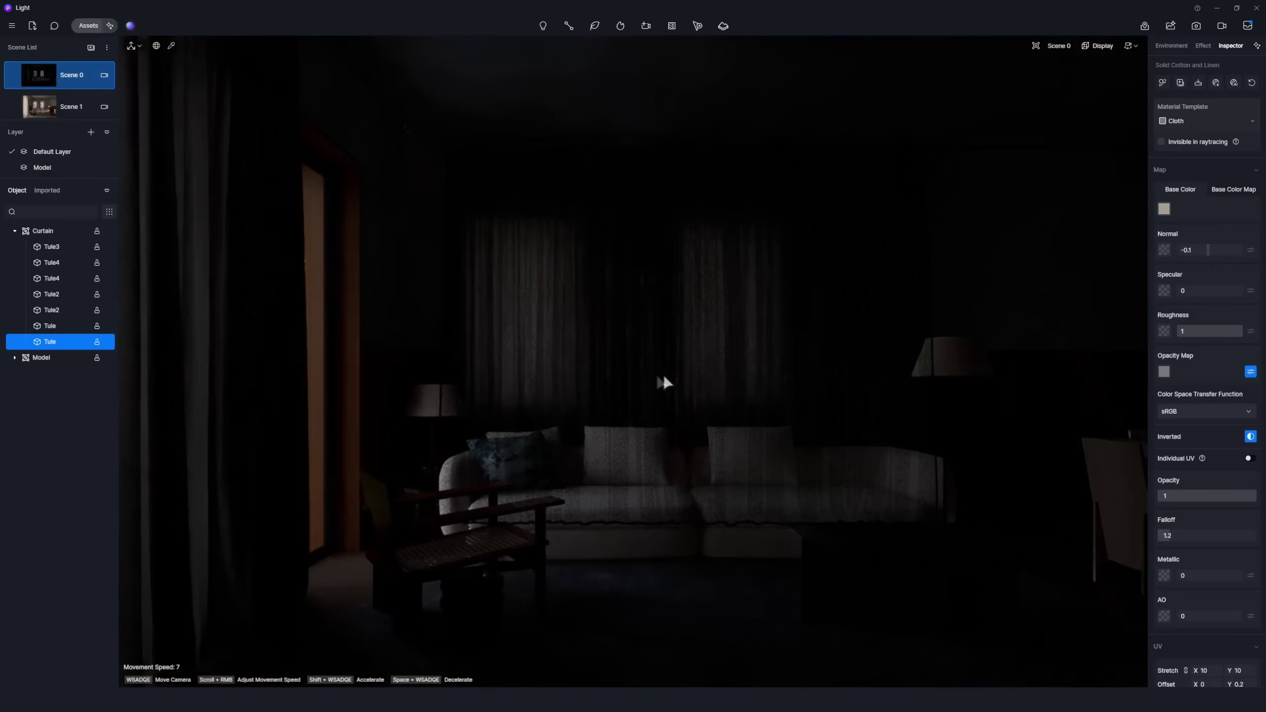
click(657, 378)
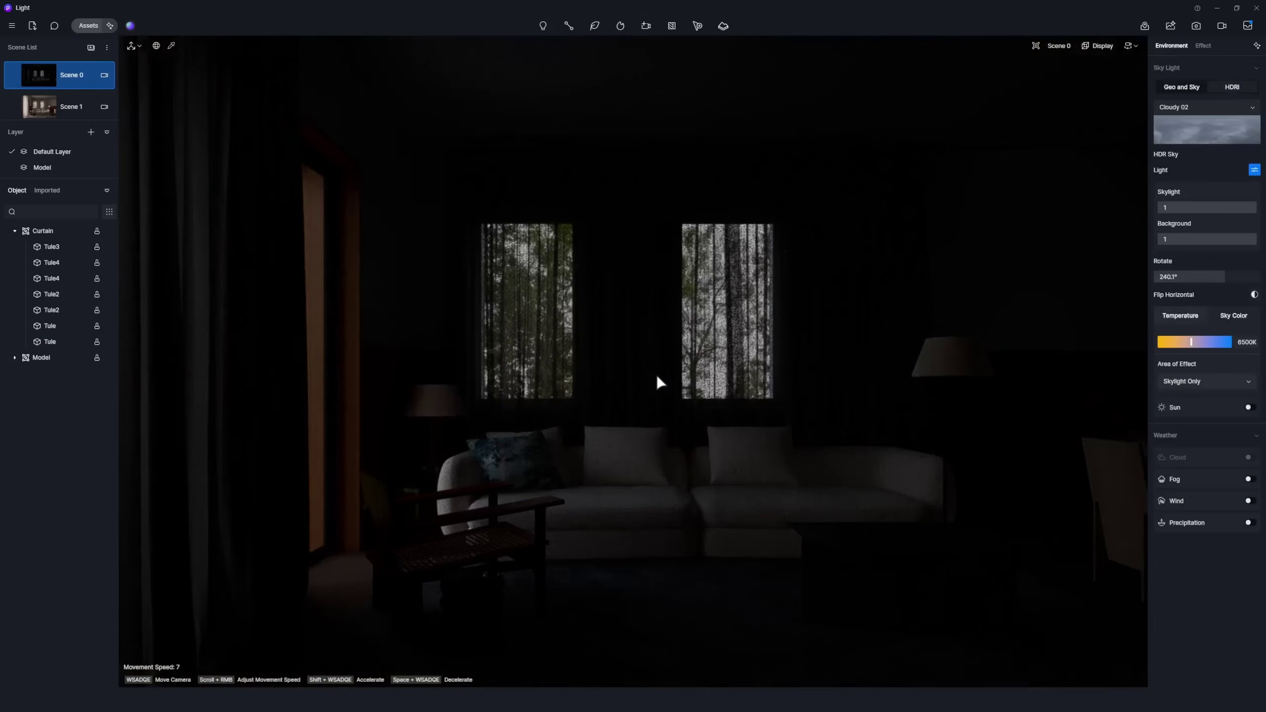
click(656, 377)
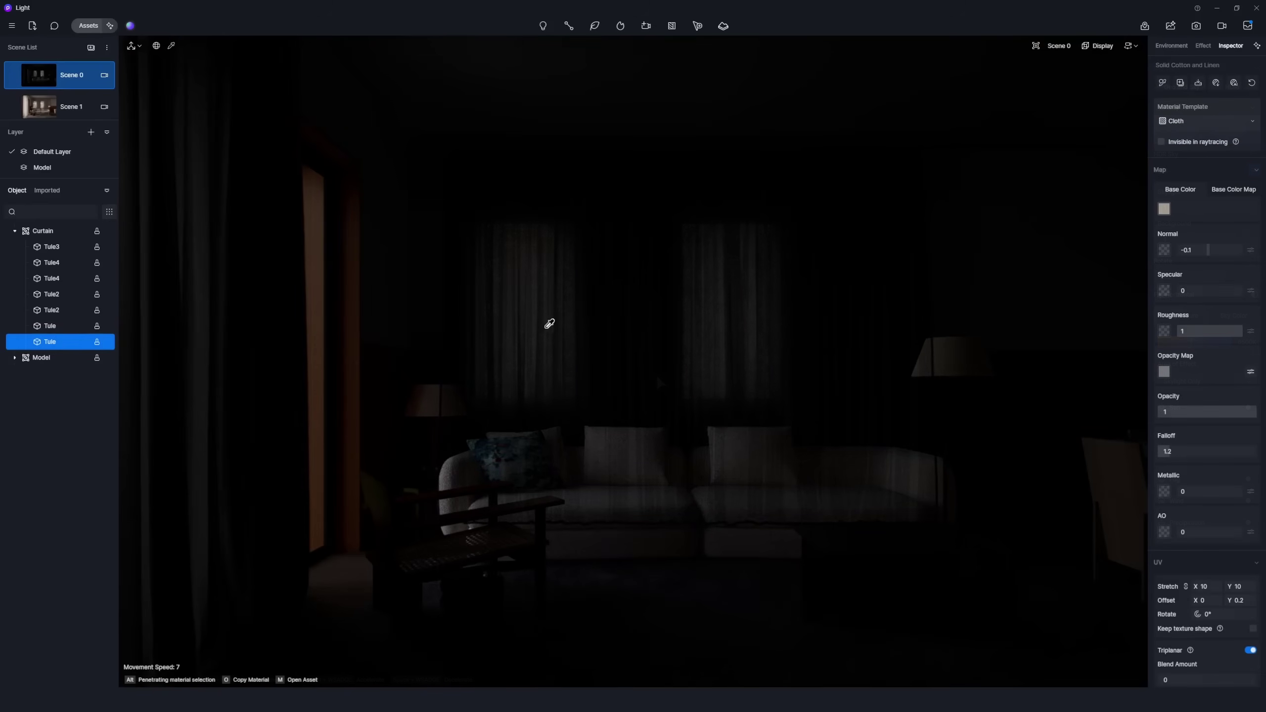
click(1164, 209)
click(1187, 315)
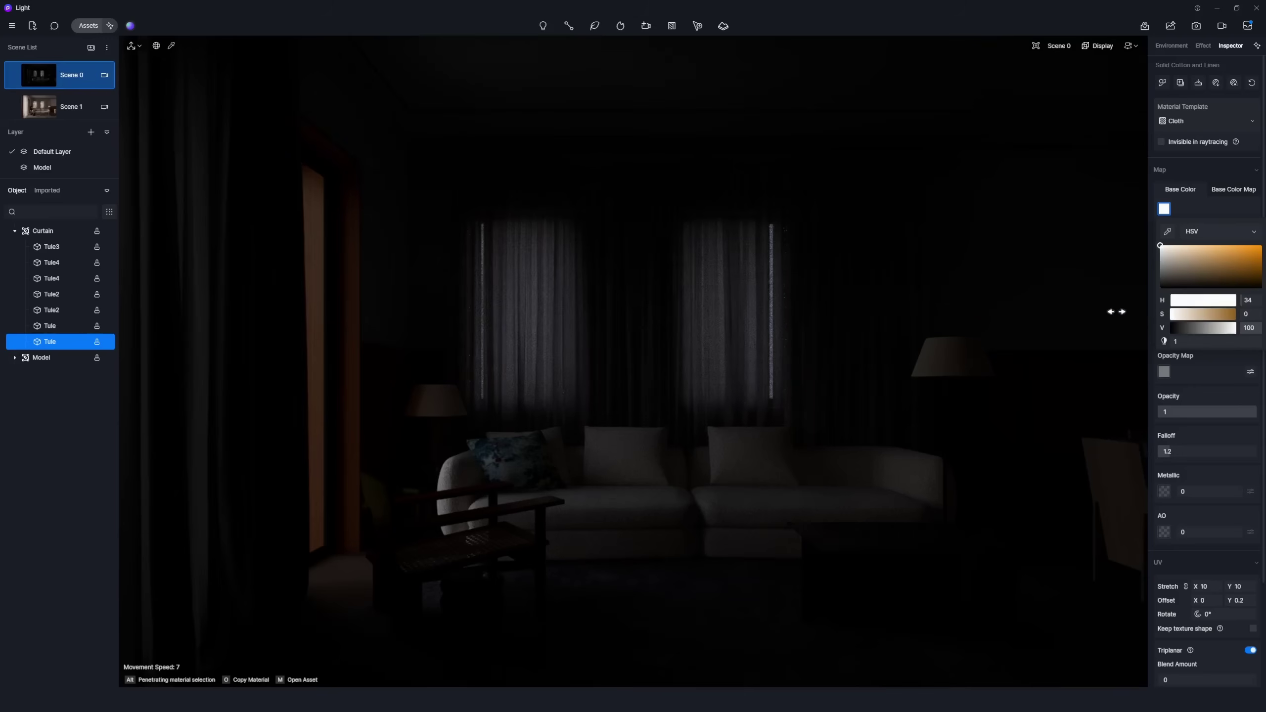
click(1173, 314)
Raise the brightness of the curtain fabric's base color map
click(1232, 189)
click(1250, 209)
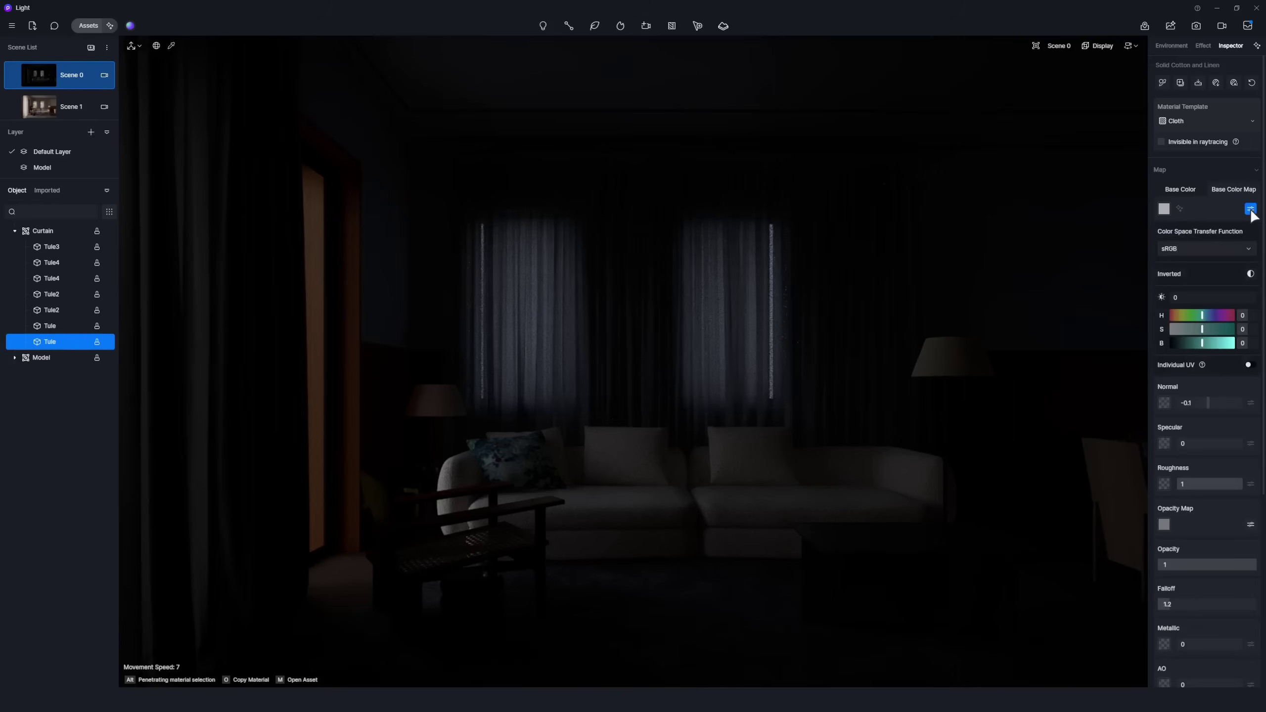
drag(1202, 343, 1217, 344)
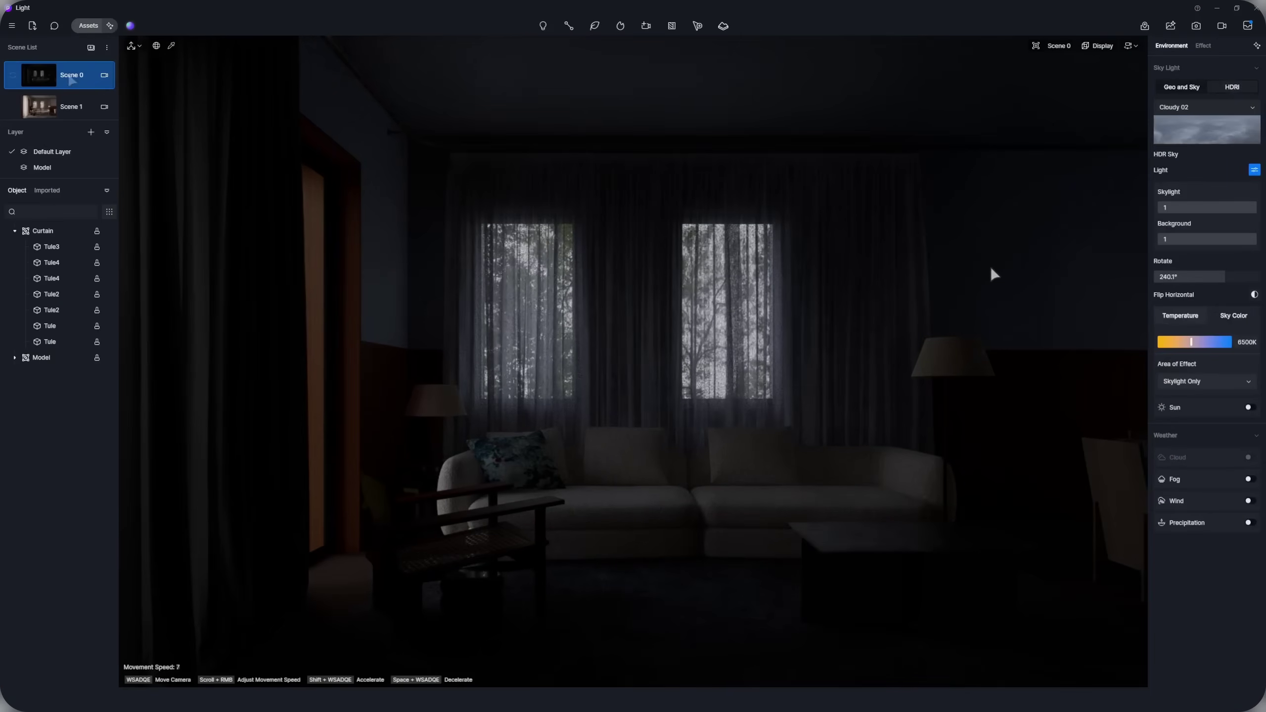
Copy the fabric material from the curtain behind the sofa onto the side curtain by the glass door
click(516, 291)
click(155, 347)
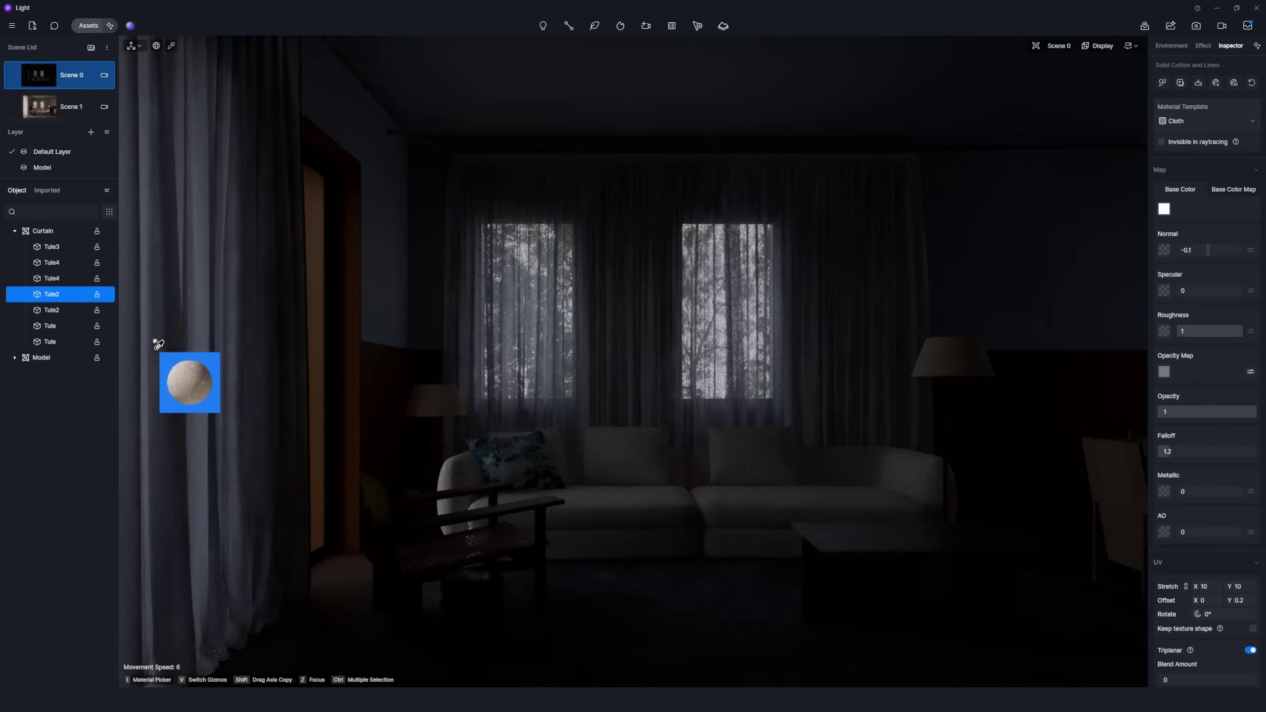
key(Escape)
key(Escape)
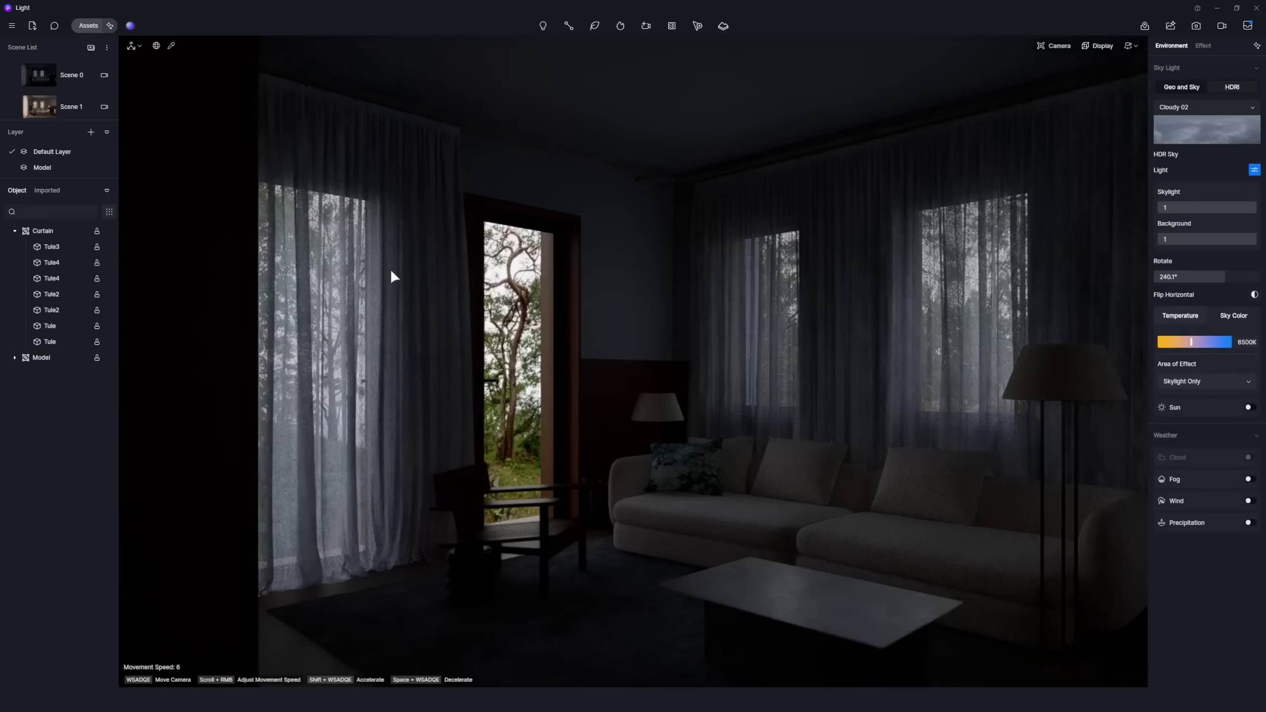
Place a 1000 × 1000 rect light on the side wall near the room corner
click(539, 31)
click(581, 56)
click(635, 288)
drag(658, 303, 661, 227)
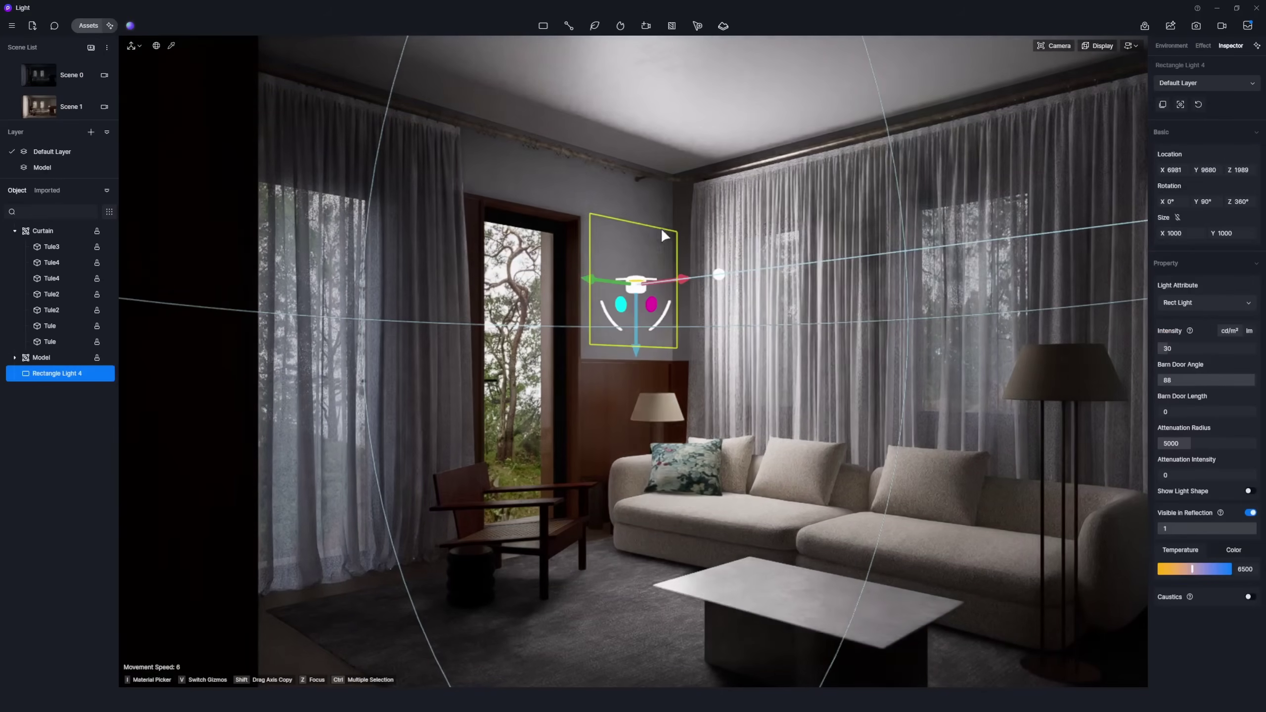
Enlarge the rect light to about 2568 × 2637 and move it outside behind the side curtain
drag(636, 334, 635, 399)
key(Tab)
drag(594, 349, 391, 344)
drag(521, 289, 521, 235)
key(Tab)
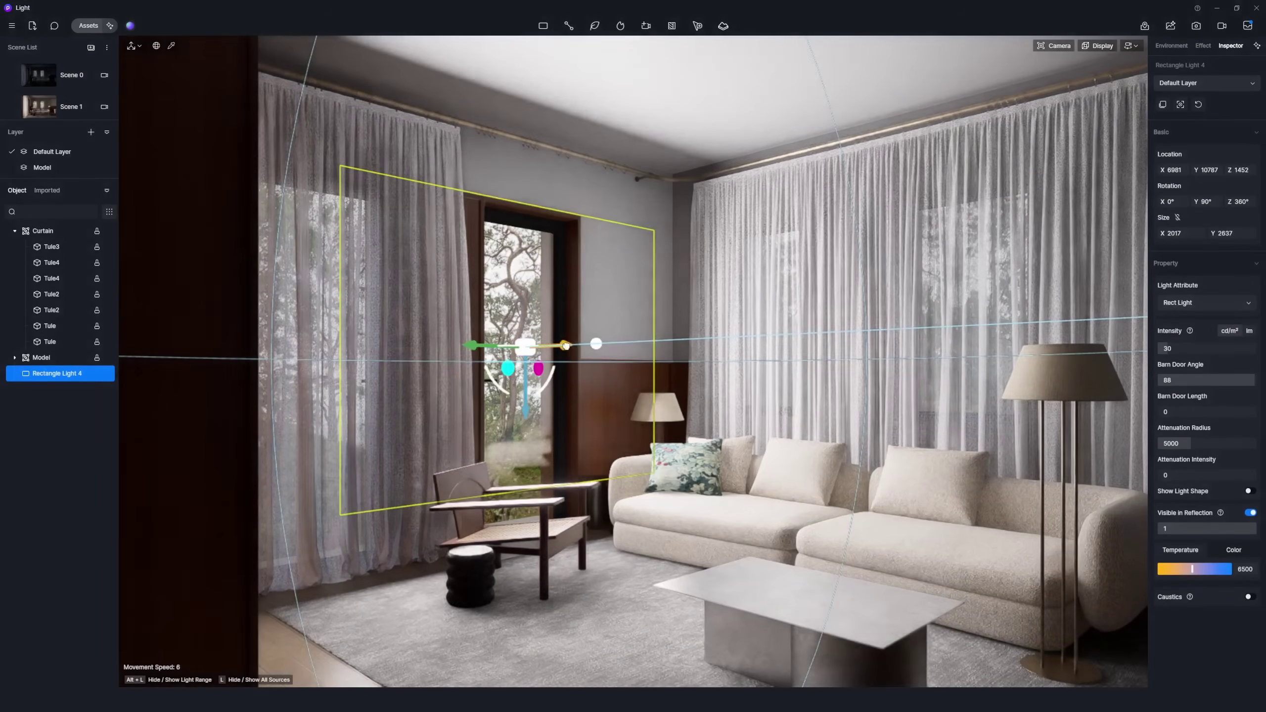
drag(549, 344, 312, 358)
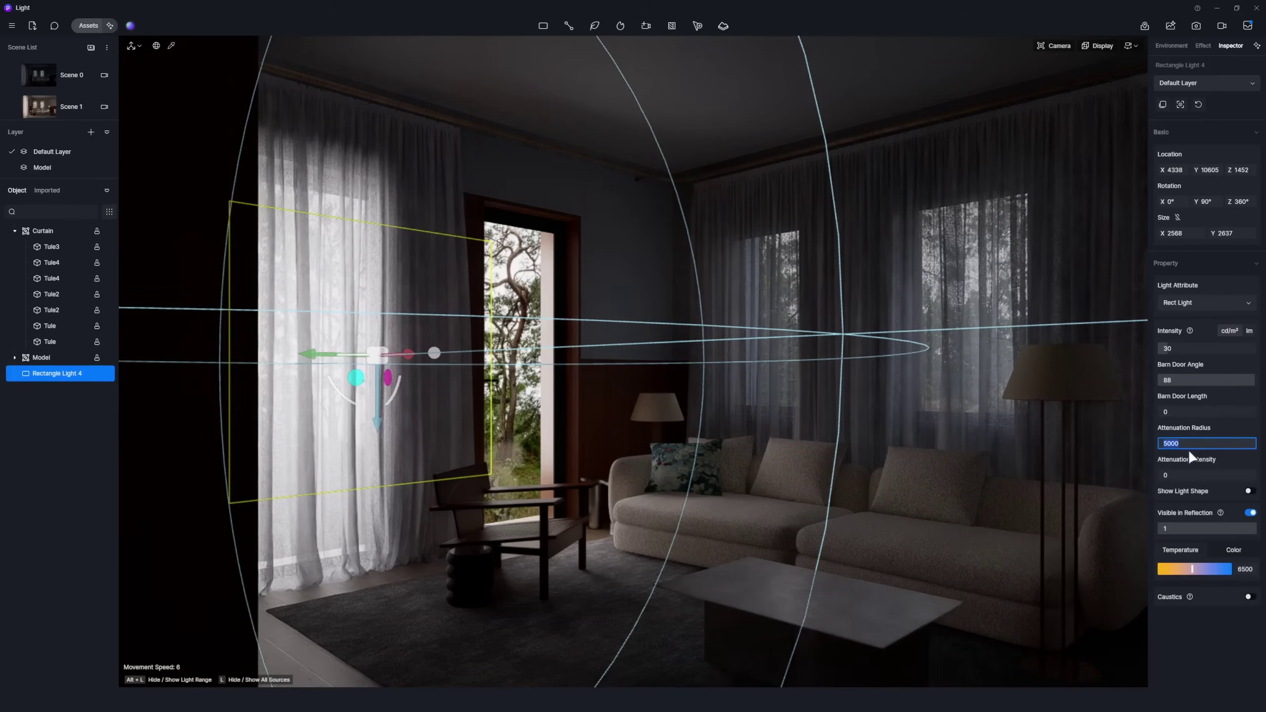
Set the side light's attenuation radius to 5000000 and intensity to 19.5, and shift it slightly along the opening
text(000)
key(Return)
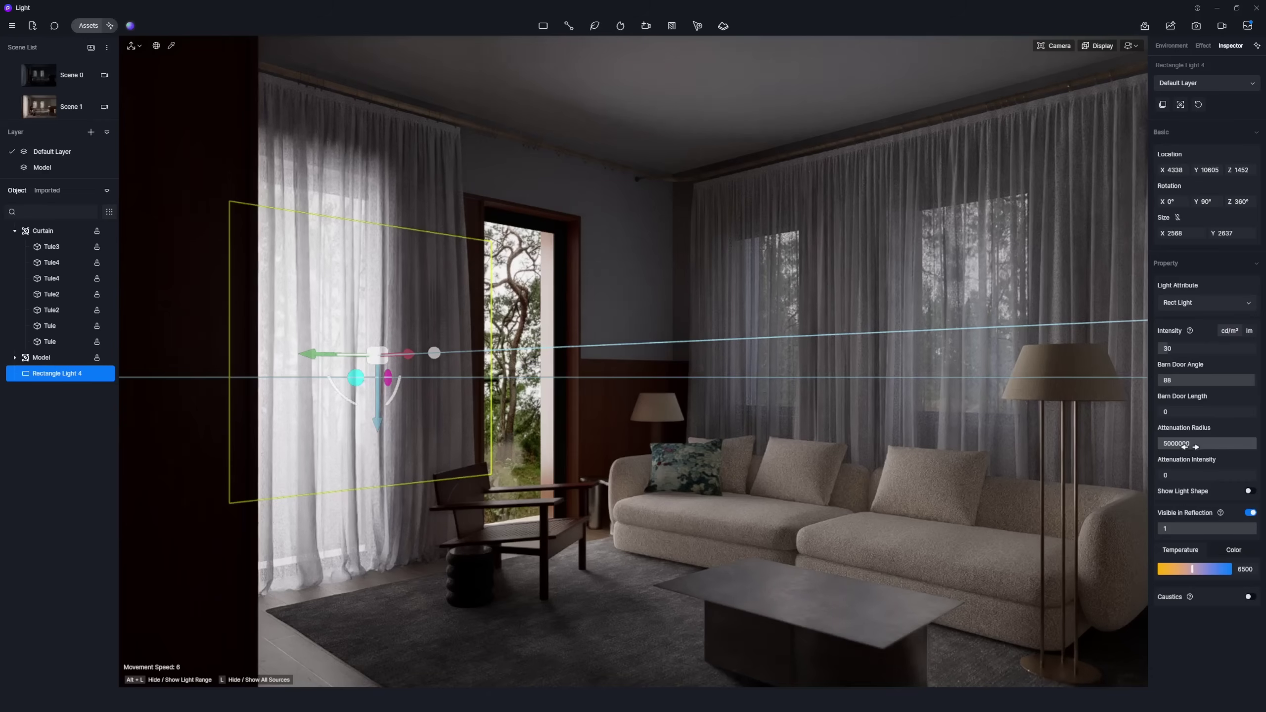
drag(1178, 348, 1165, 350)
drag(405, 354, 414, 354)
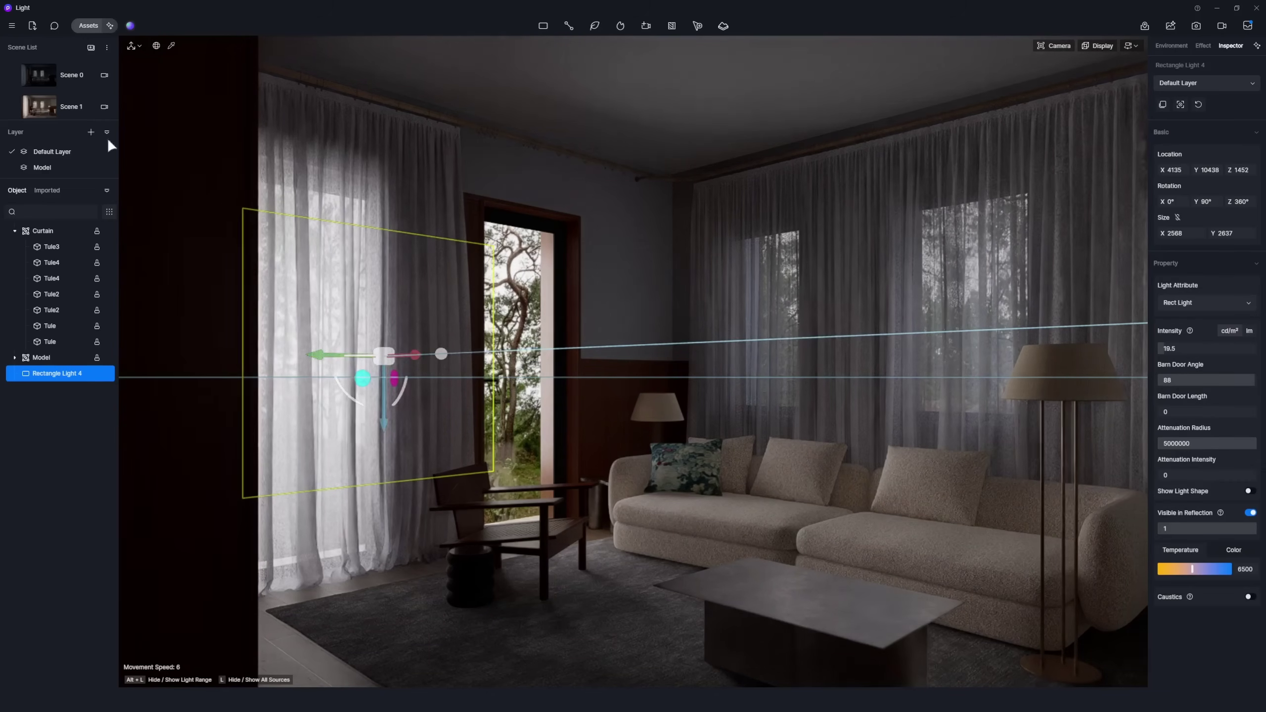
Compare Scene 0 with Rectangle Light 4 hidden and shown
click(48, 71)
click(108, 372)
click(108, 373)
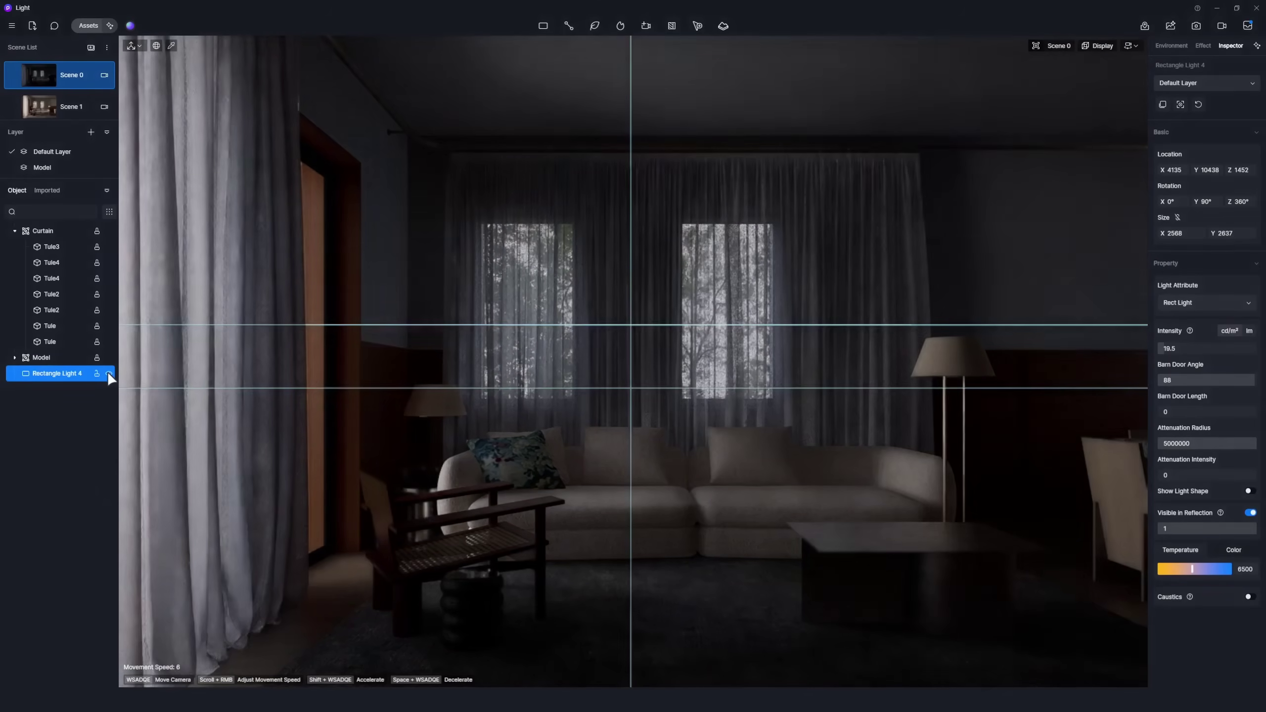
Place a second rect light on the curtain in front of the left window behind the sofa
click(544, 25)
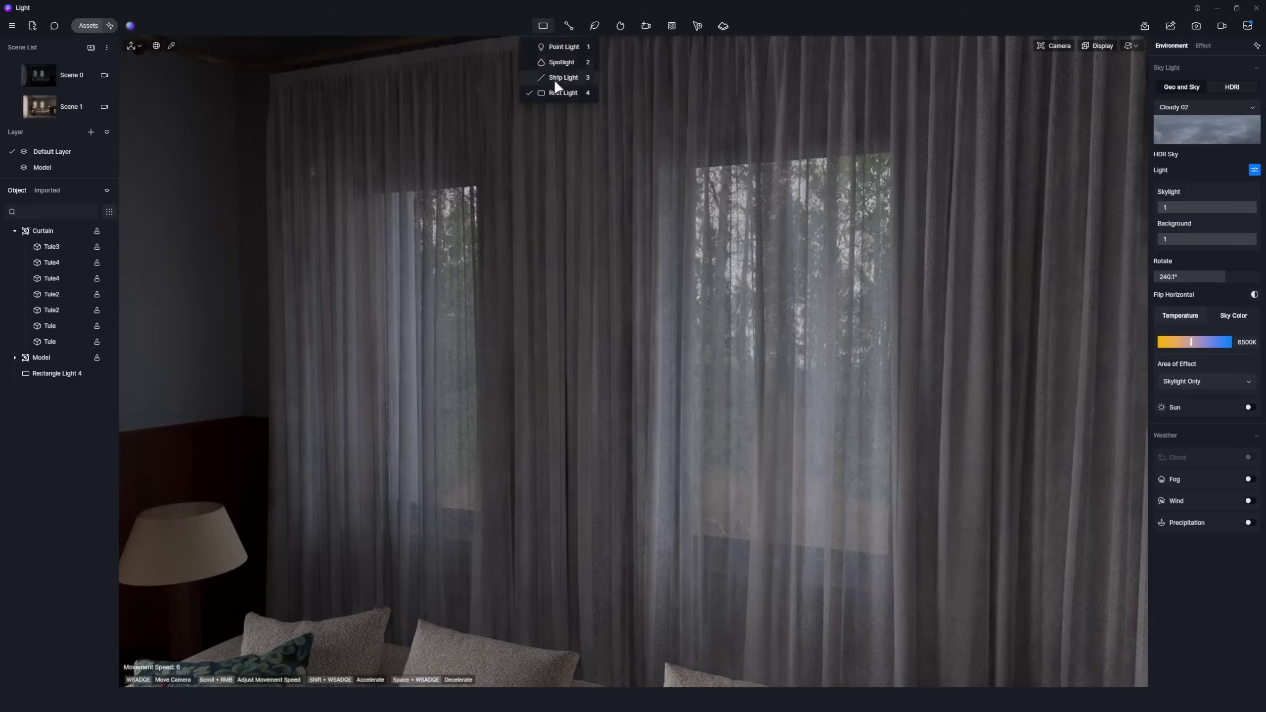
click(554, 79)
click(454, 270)
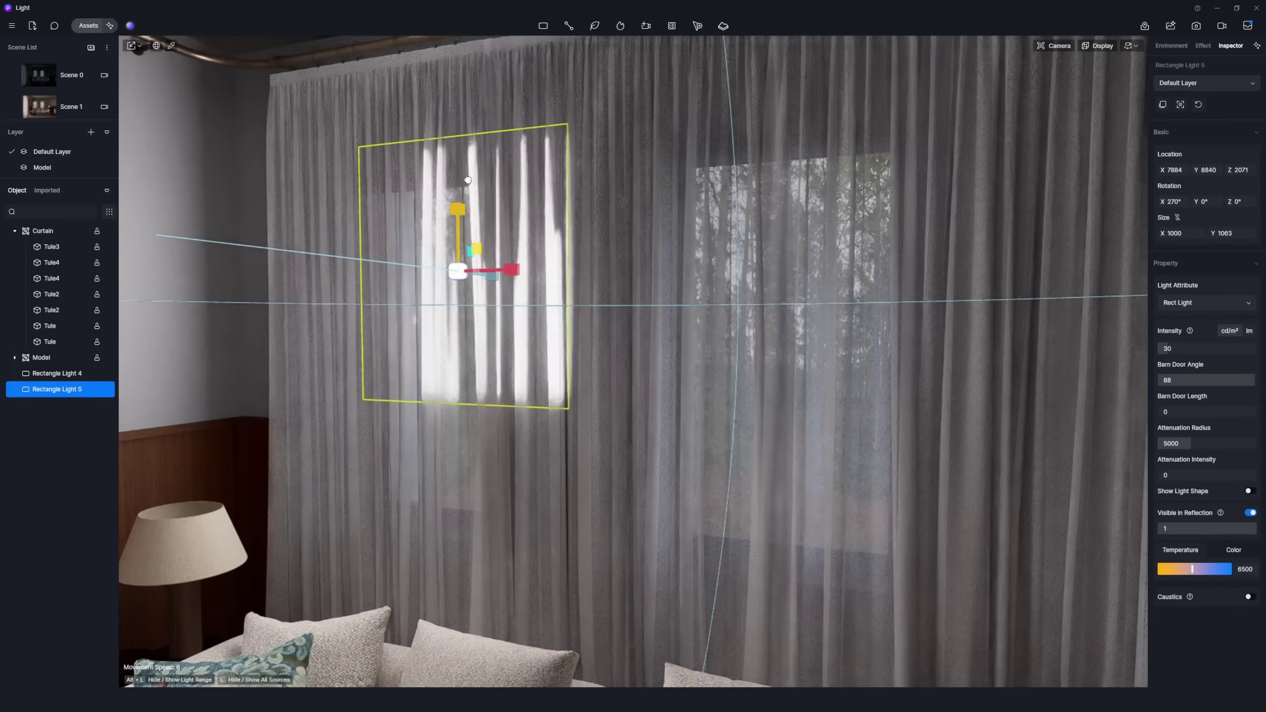
Resize the new rect light to about 763 × 1587 to fit the left window and move it behind the curtain
drag(467, 179, 466, 99)
drag(511, 269, 434, 271)
key(r)
drag(458, 214, 459, 295)
drag(516, 354, 495, 355)
drag(403, 357, 444, 351)
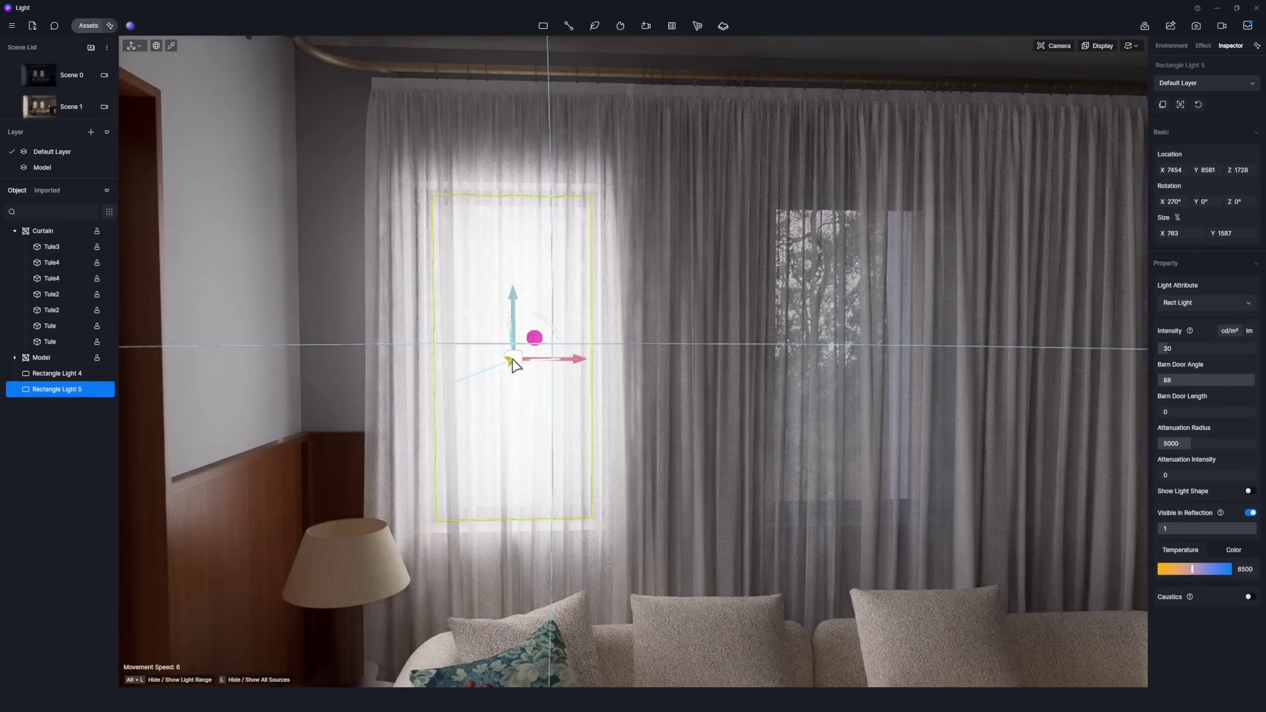
drag(512, 360, 537, 363)
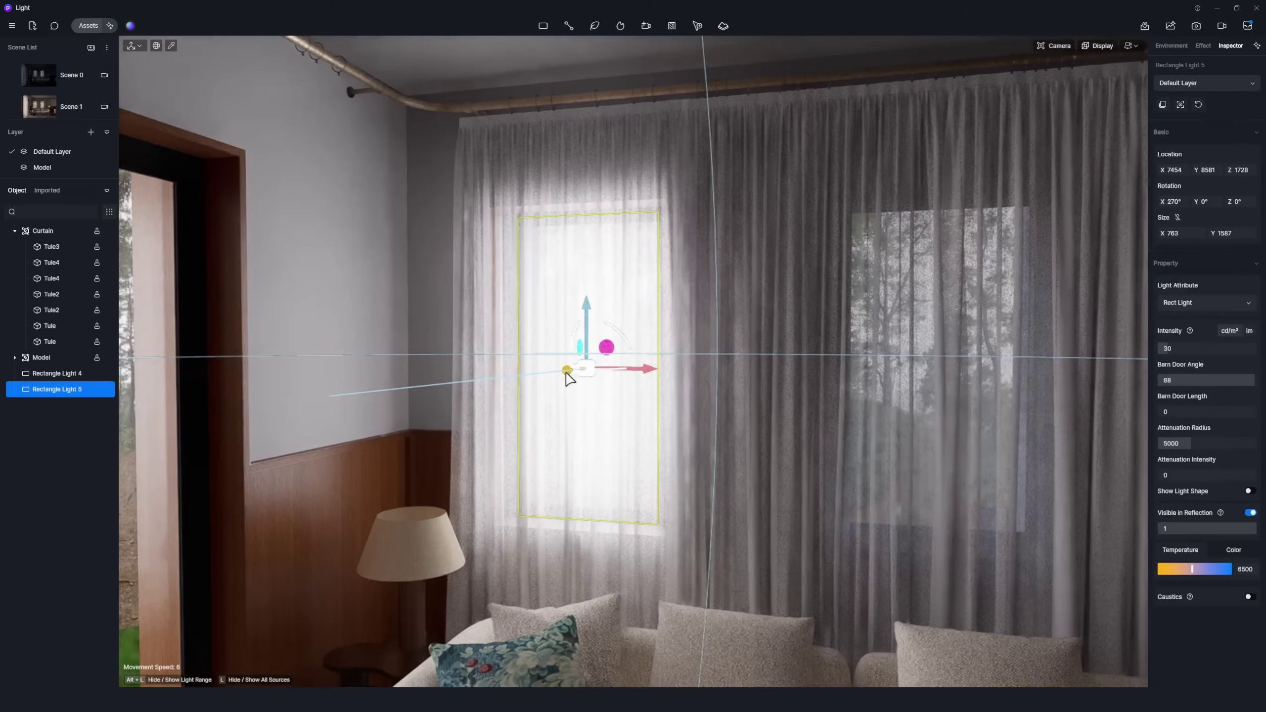
drag(565, 372, 577, 369)
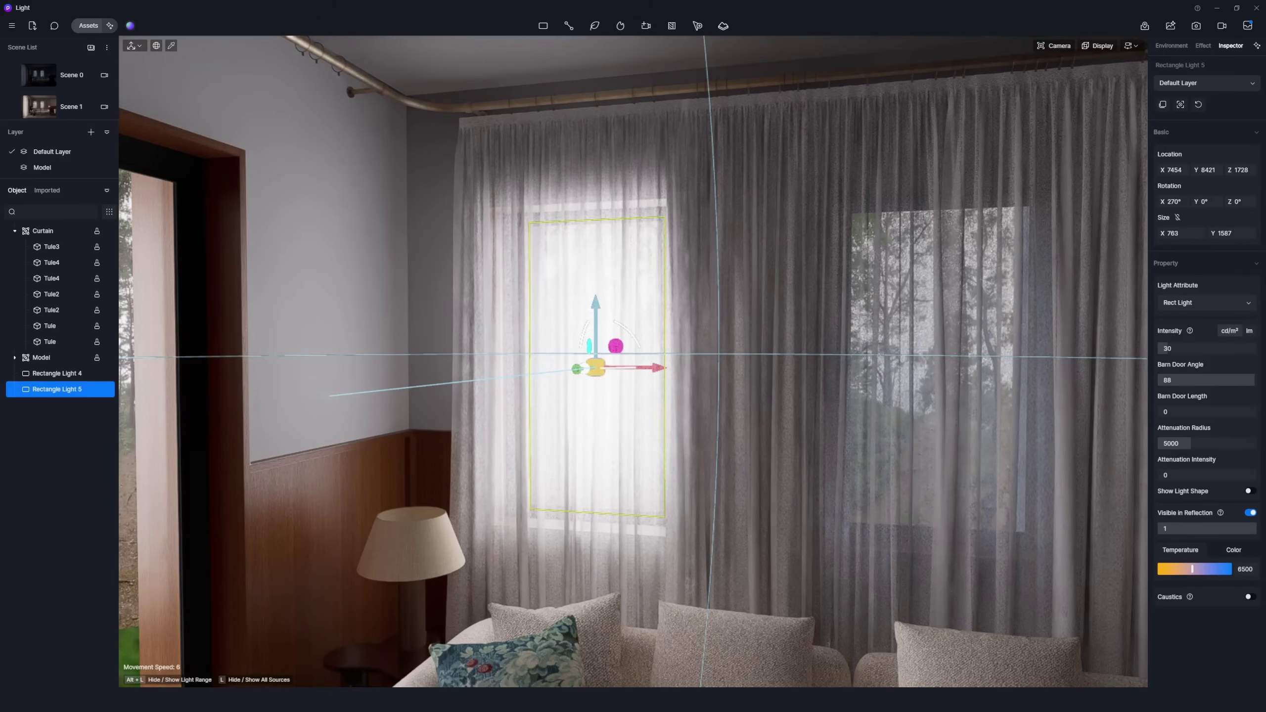
Set the window light's intensity to 7.5, attenuation radius to 50000 and reflection visibility to 0.3
right_drag(591, 376, 588, 377)
drag(1167, 352, 1161, 350)
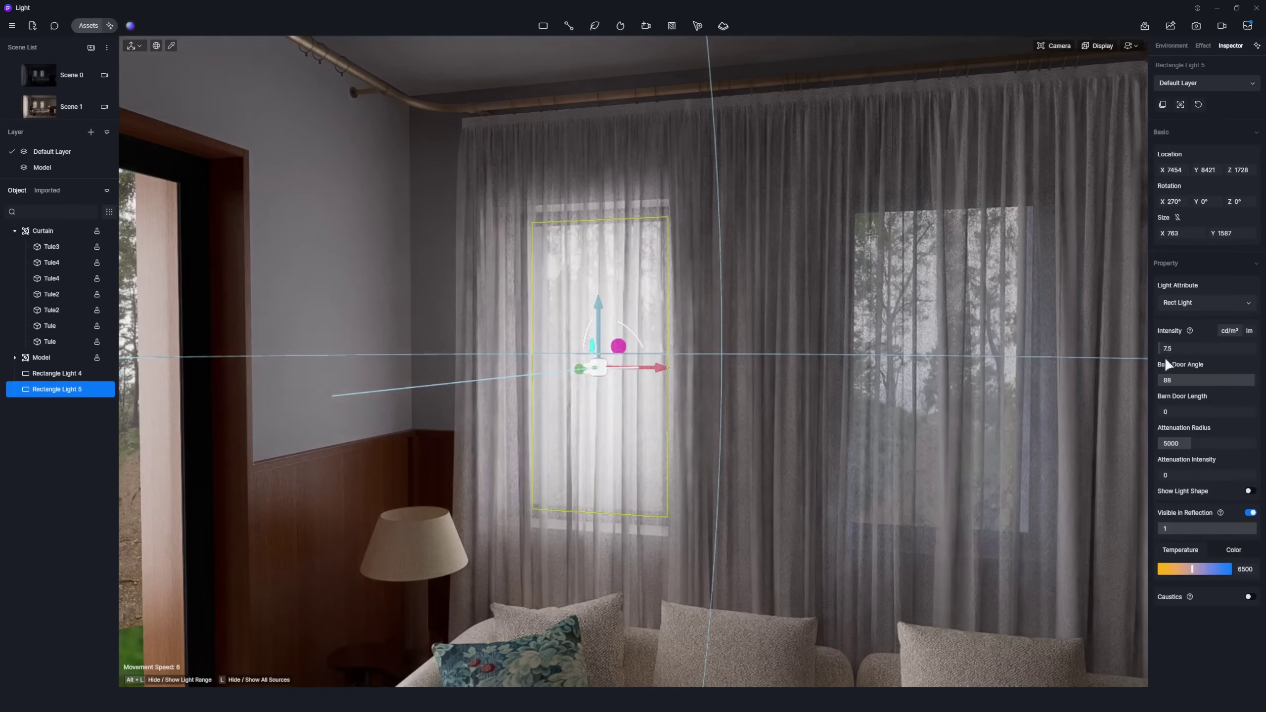
click(1190, 443)
text(0)
key(Return)
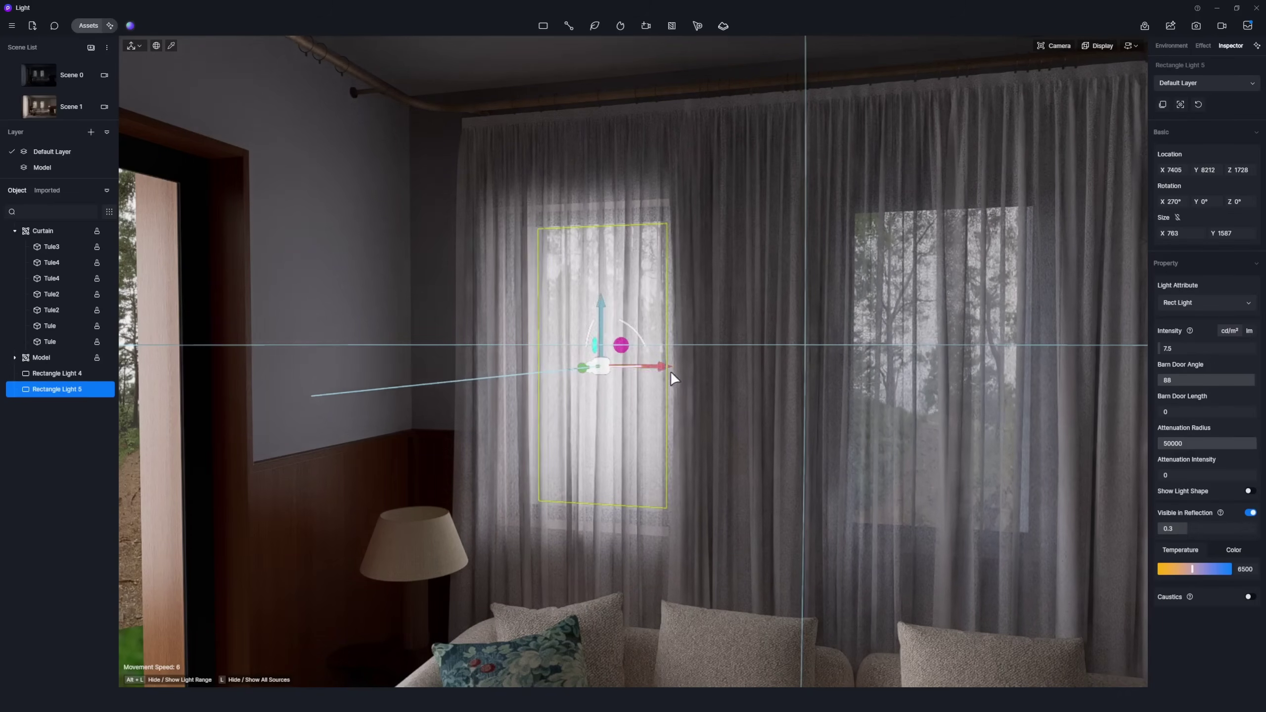
Copy the window light across to the right window behind the sofa and return to the Scene 0 view
drag(666, 368, 1011, 370)
click(53, 81)
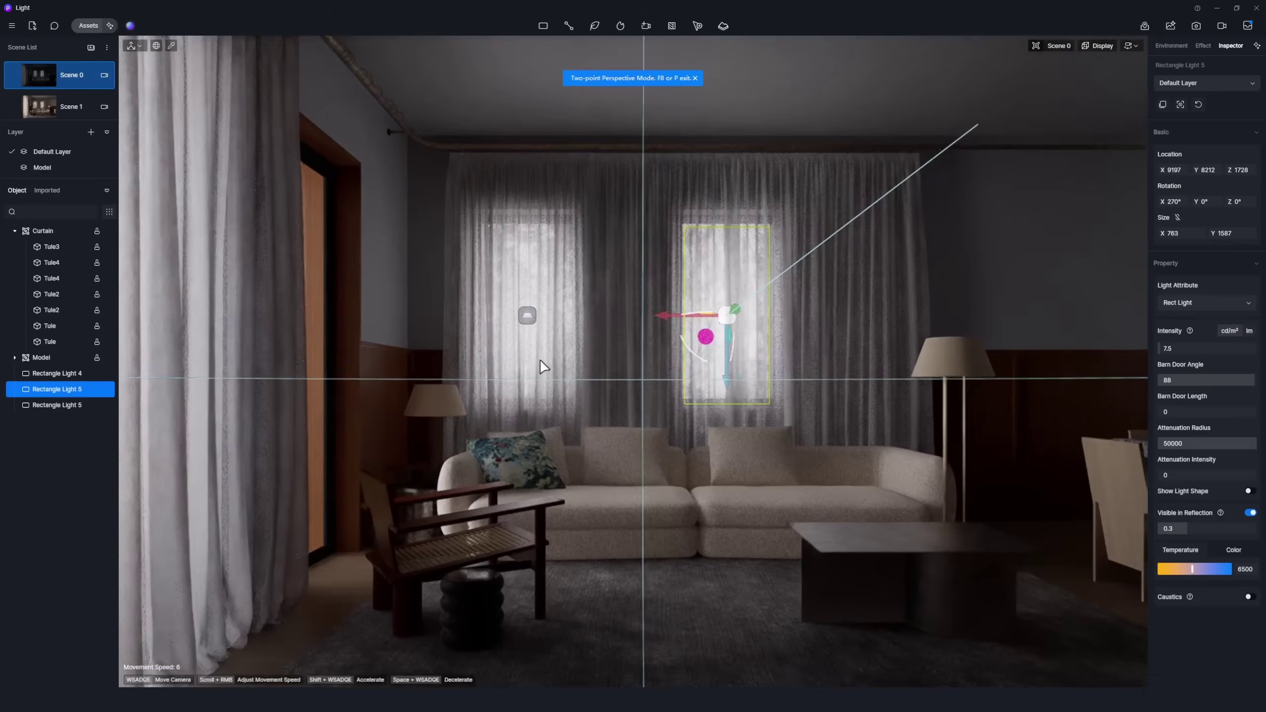
Group the two rectangle lights at the windows behind the sofa
click(540, 368)
click(58, 389)
ctrl+click(54, 405)
key(ctrl+g)
click(275, 387)
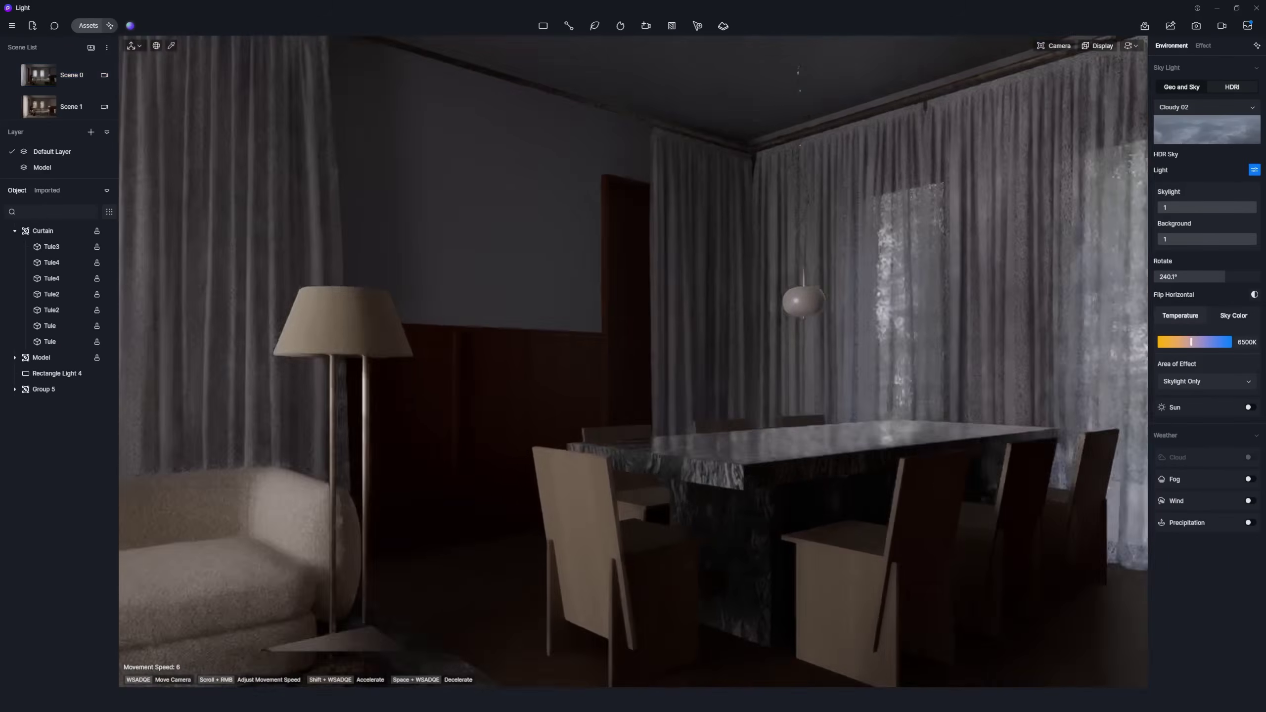
Place a point light at the pendant lamp above the dining table and give it an orange colour
click(543, 26)
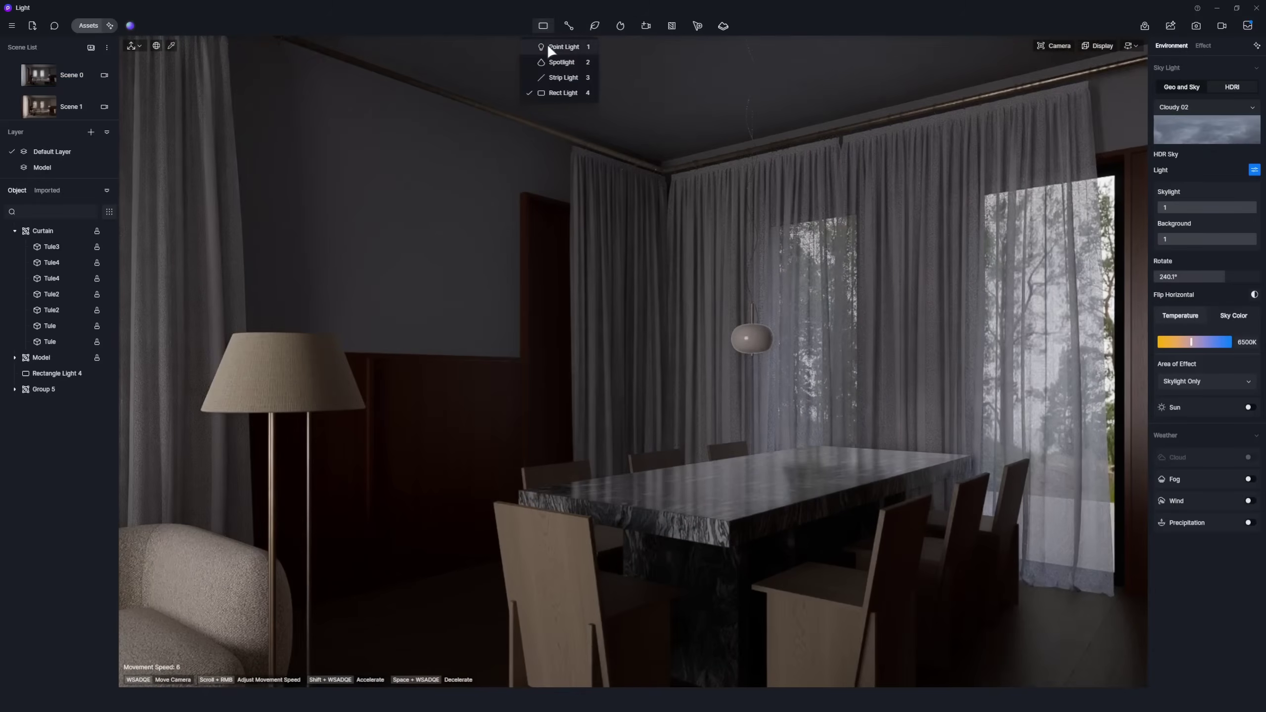
click(568, 65)
click(736, 340)
click(1233, 455)
click(1164, 474)
click(1176, 566)
drag(1172, 582, 1234, 582)
click(1228, 609)
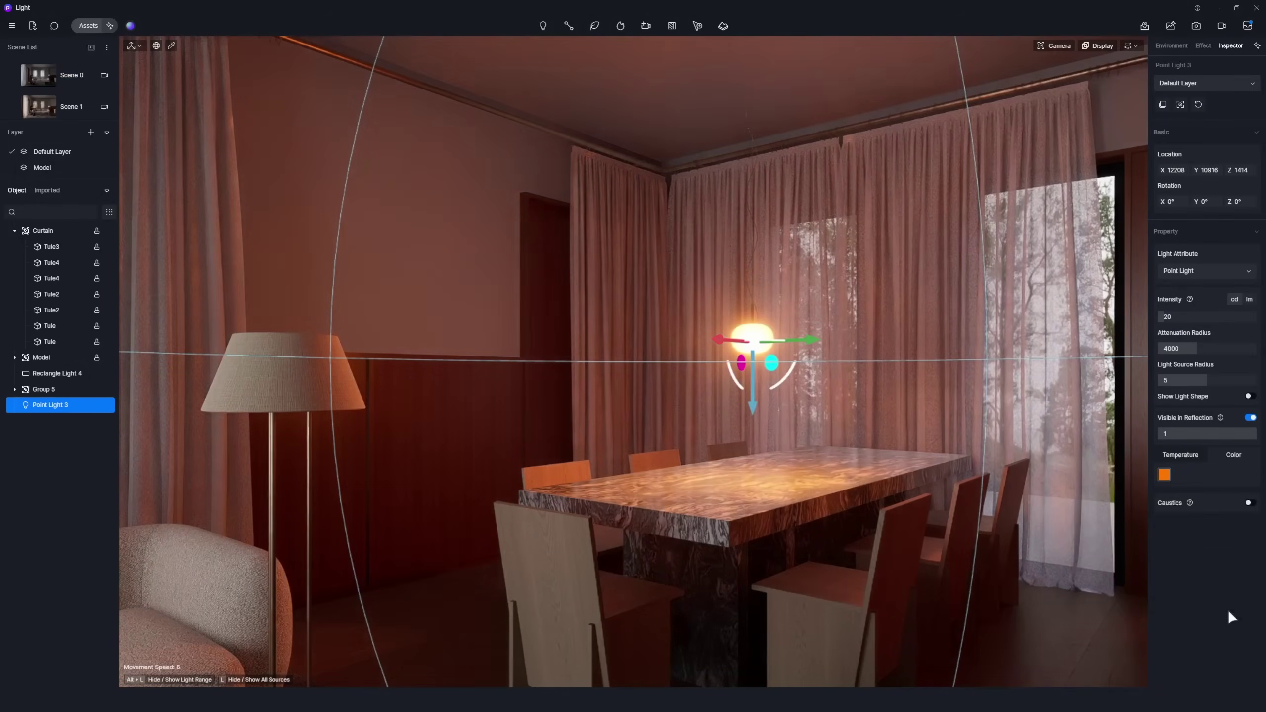
Set the pendant light's intensity to 1 and source radius to 2.2, and centre it inside the lamp
click(1167, 321)
text(1)
drag(1206, 381, 1179, 386)
drag(721, 339, 725, 339)
drag(802, 340, 800, 340)
Copy the point light to just below the pendant lamp and adjust the copy's colour
alt+drag(753, 399, 753, 426)
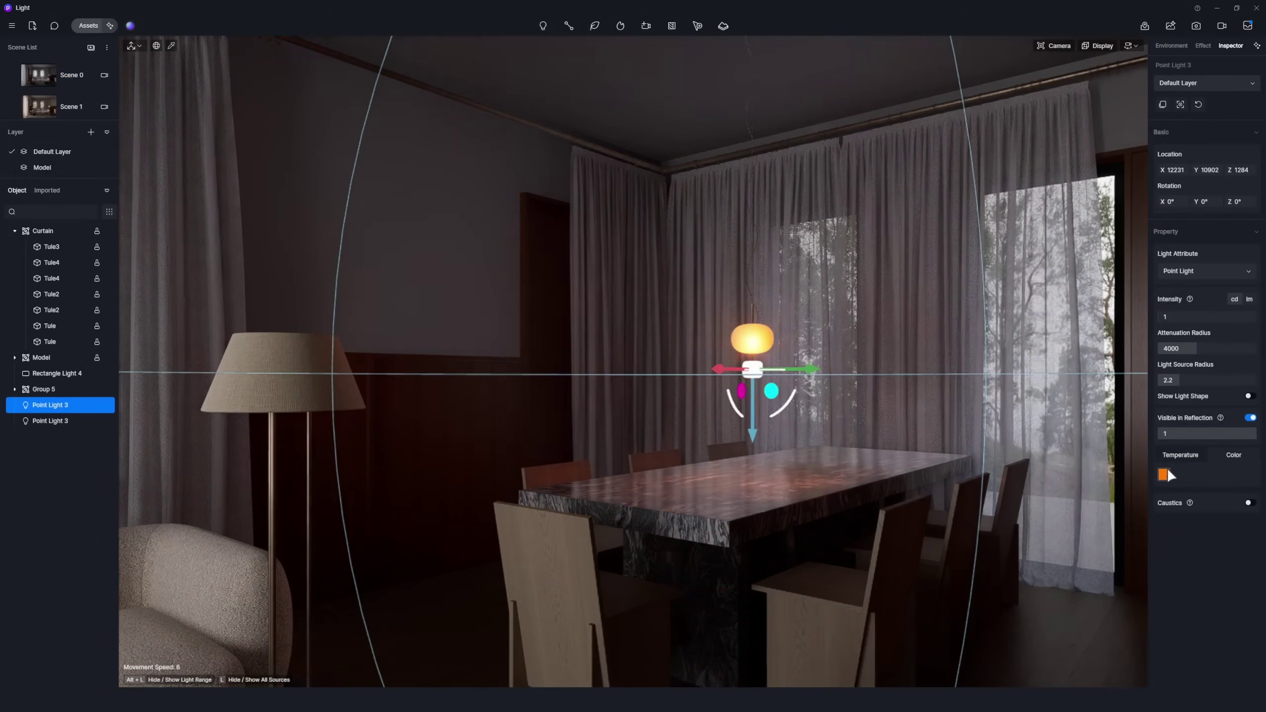
click(1163, 474)
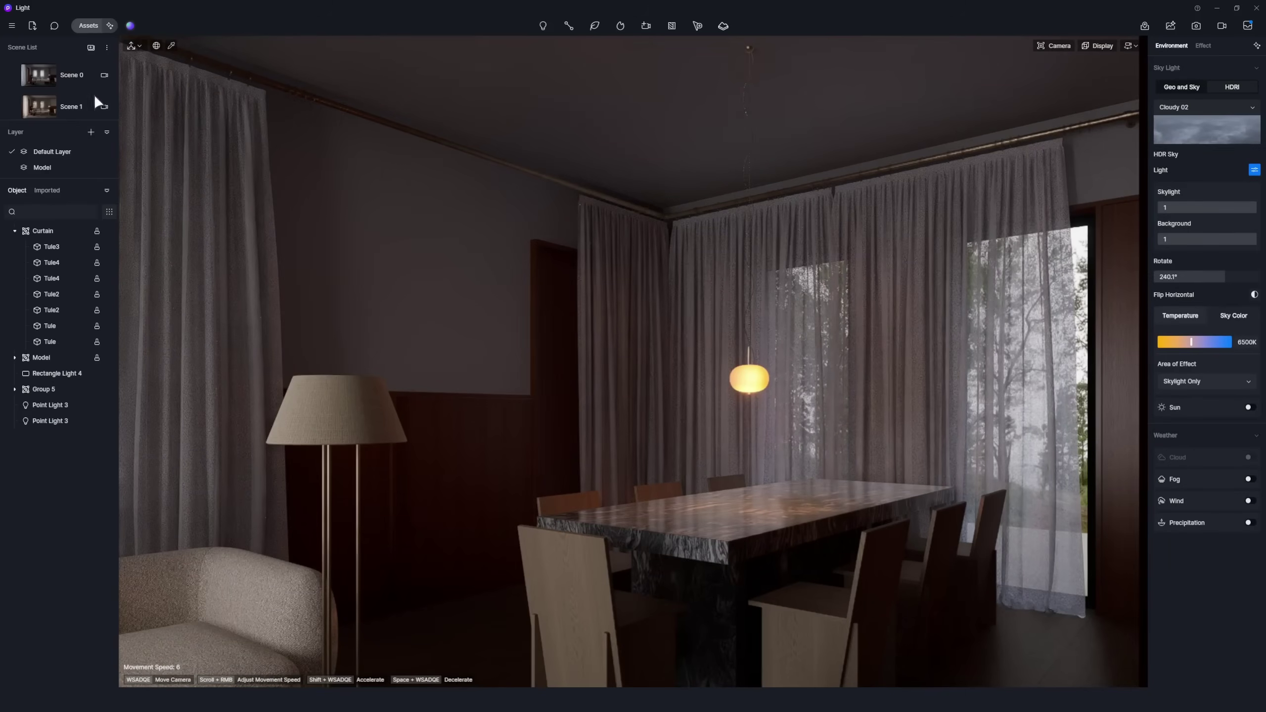
click(45, 75)
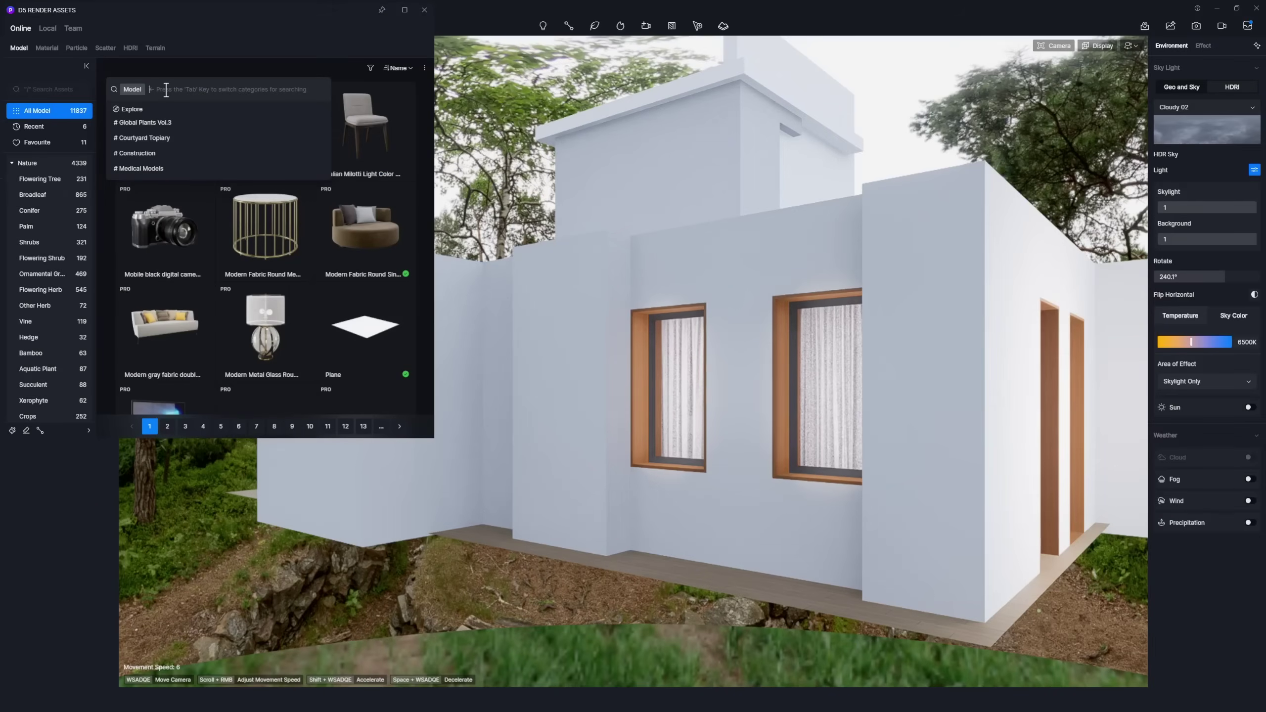
Search the model library for Miscellaneous trees and place Miscellaneous trees 16 outside the house in front of the windows
text(Miscellaneous)
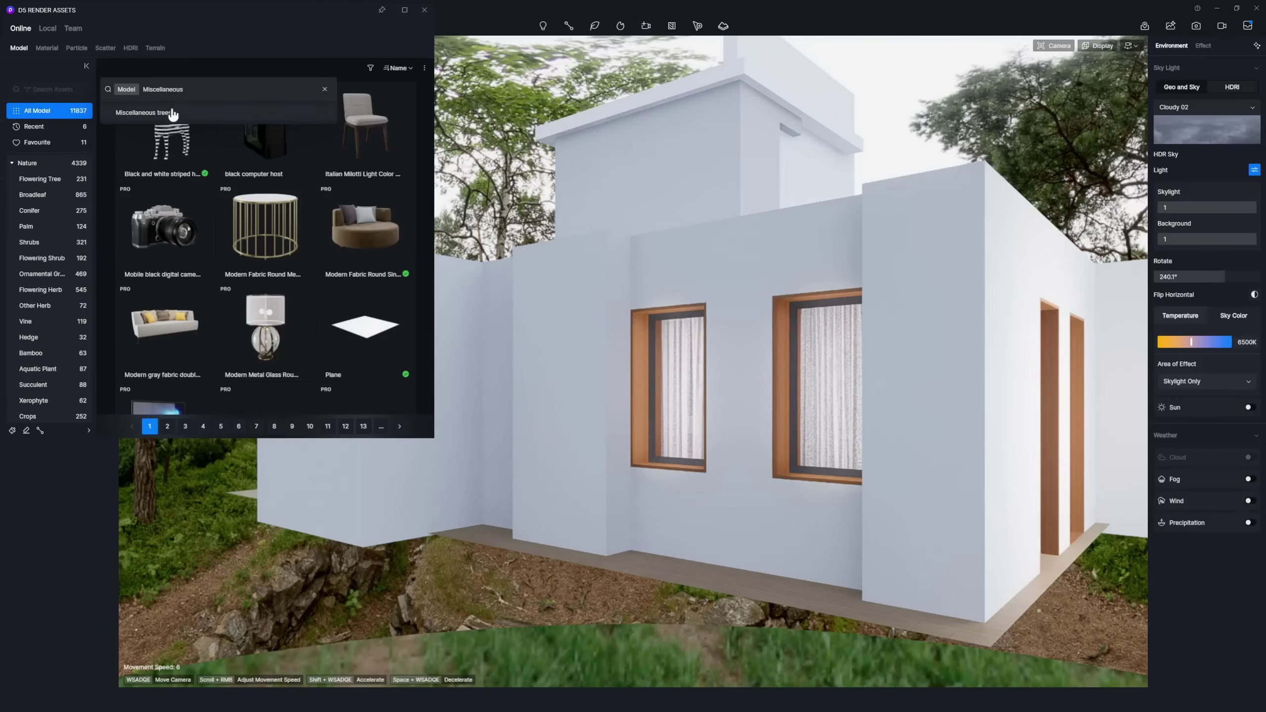
click(173, 113)
click(267, 285)
click(700, 635)
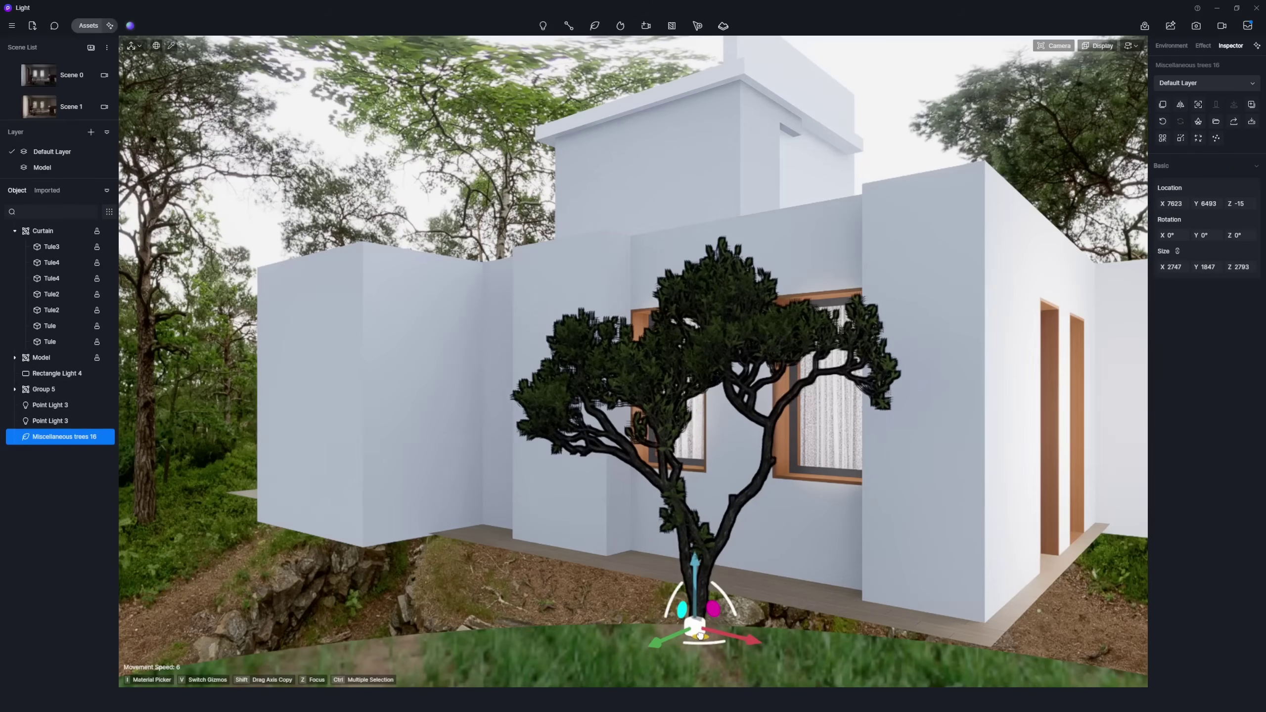
Flatten the tree by setting its Y size to 0 with proportions unlocked, and move it close to the outside of the window wall
scroll(726, 519, down, 2)
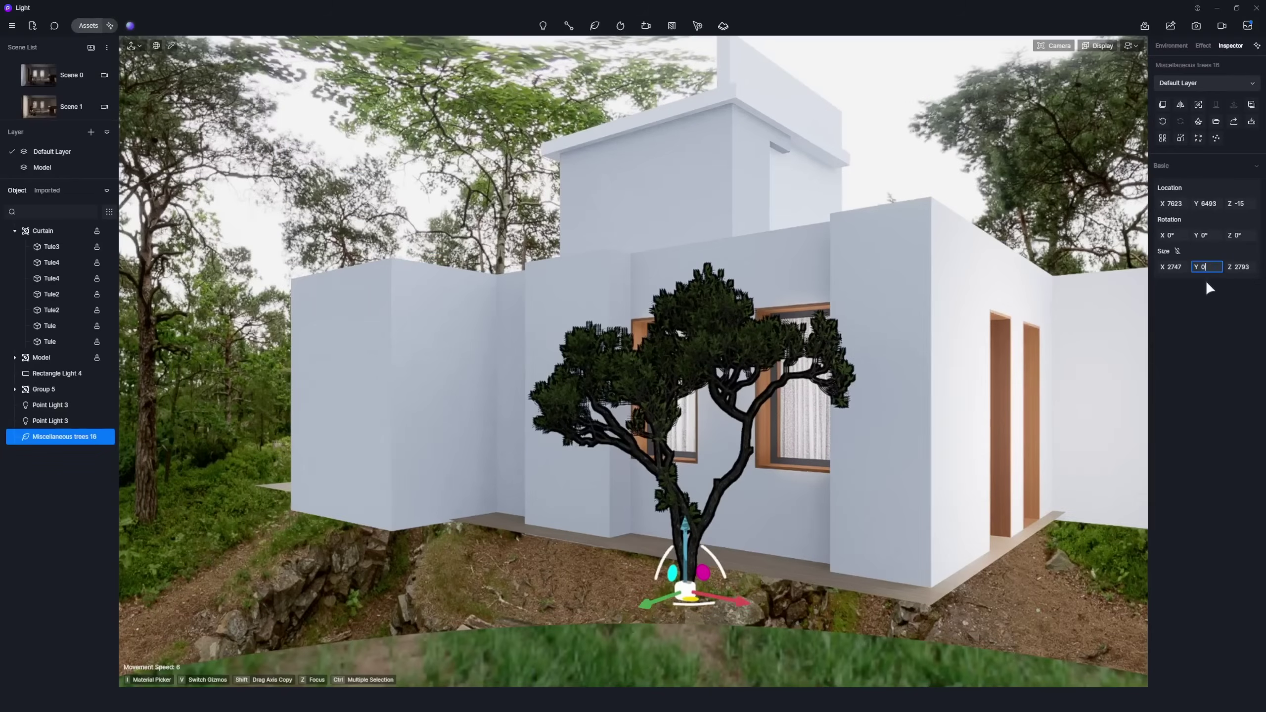
key(Return)
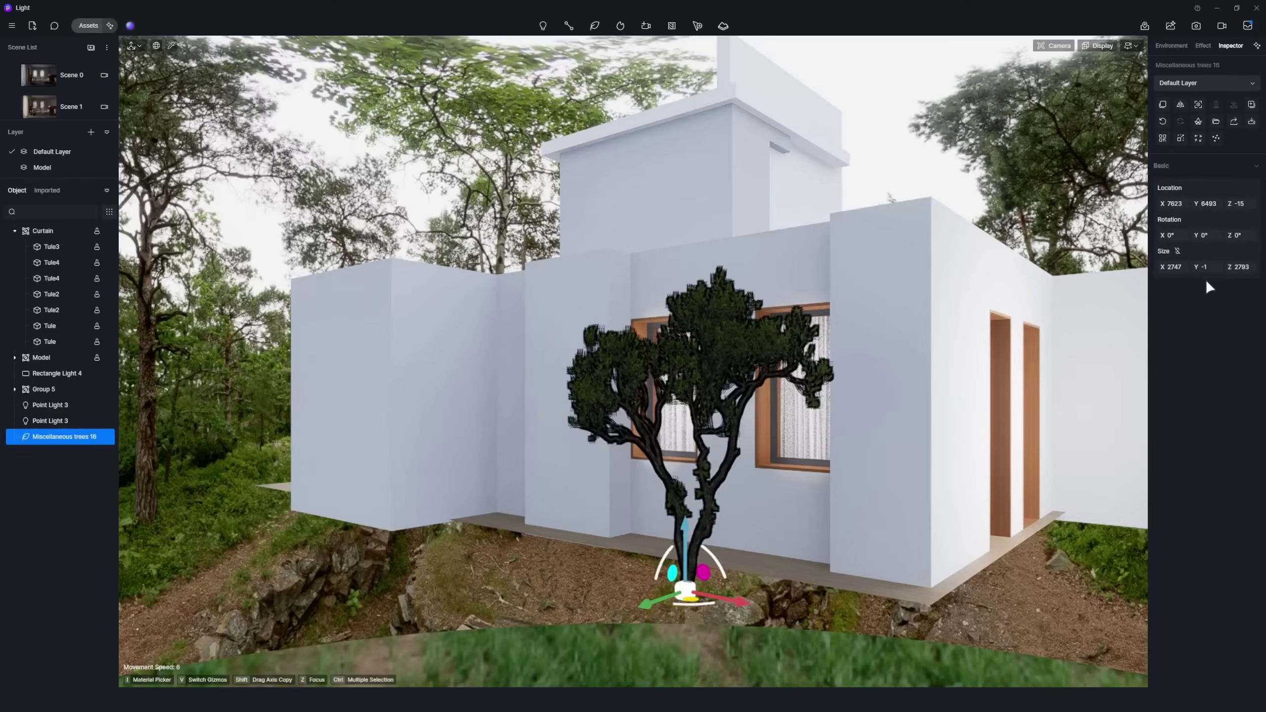
right_drag(726, 361, 488, 361)
right_drag(518, 595, 716, 596)
drag(718, 627, 844, 603)
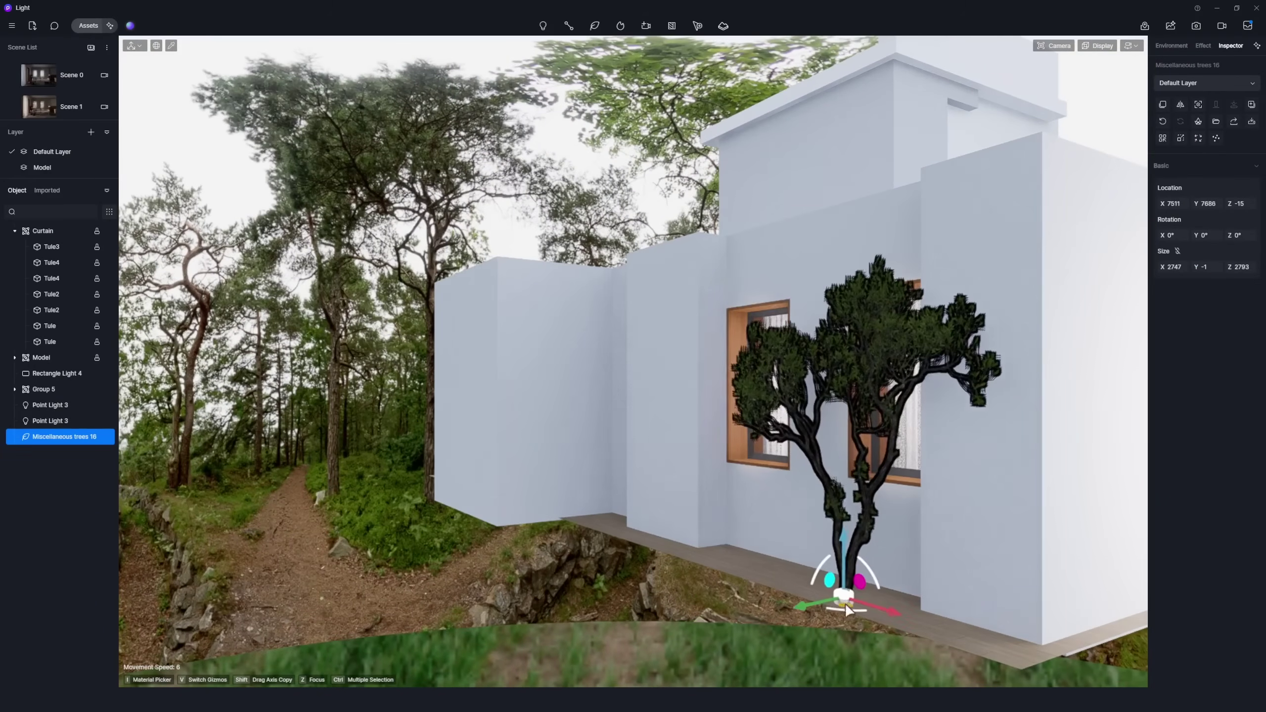
right_drag(845, 603, 668, 567)
drag(668, 567, 729, 554)
From the Scene 0 view, copy the flattened tree across to the right window behind the sofa
click(60, 87)
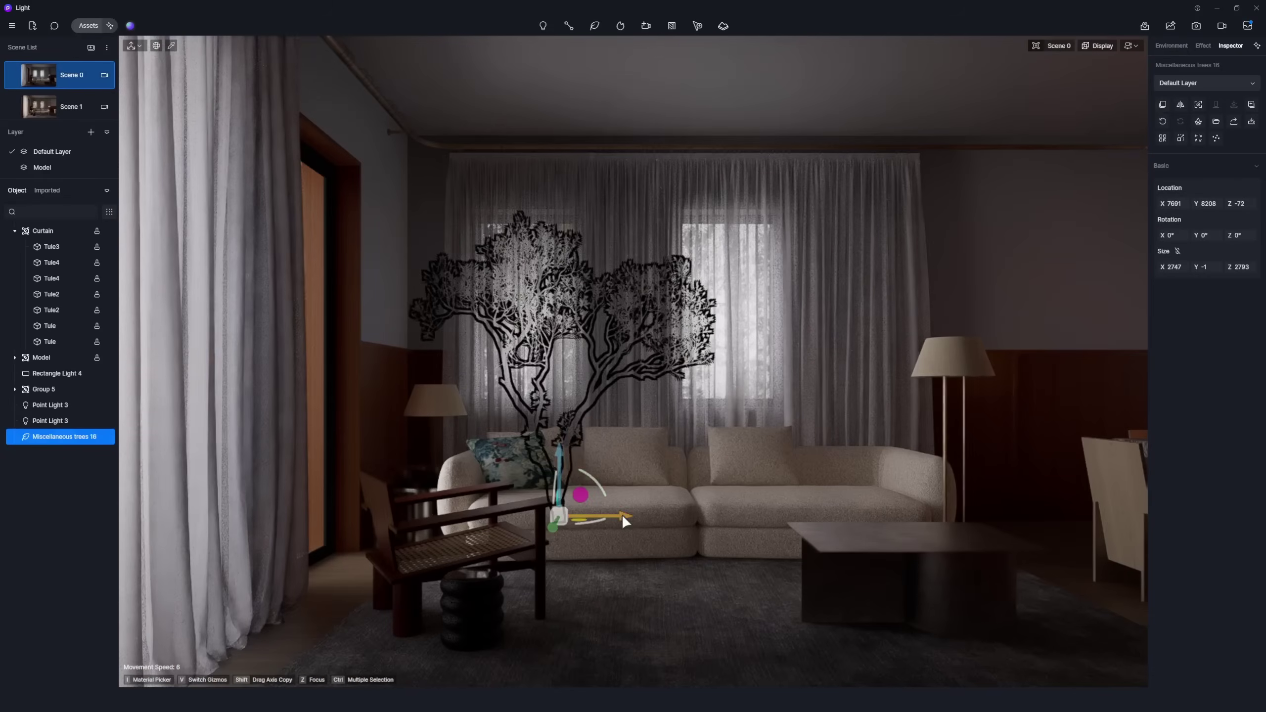
drag(621, 514, 827, 480)
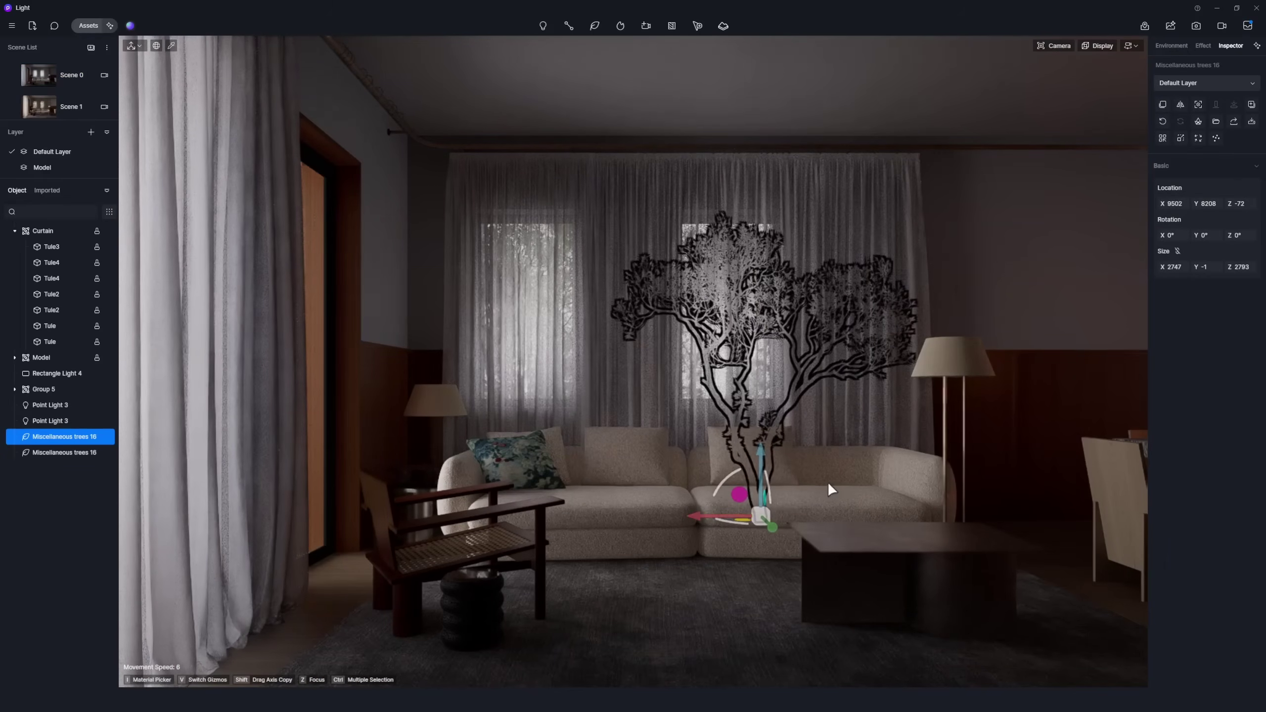
click(812, 459)
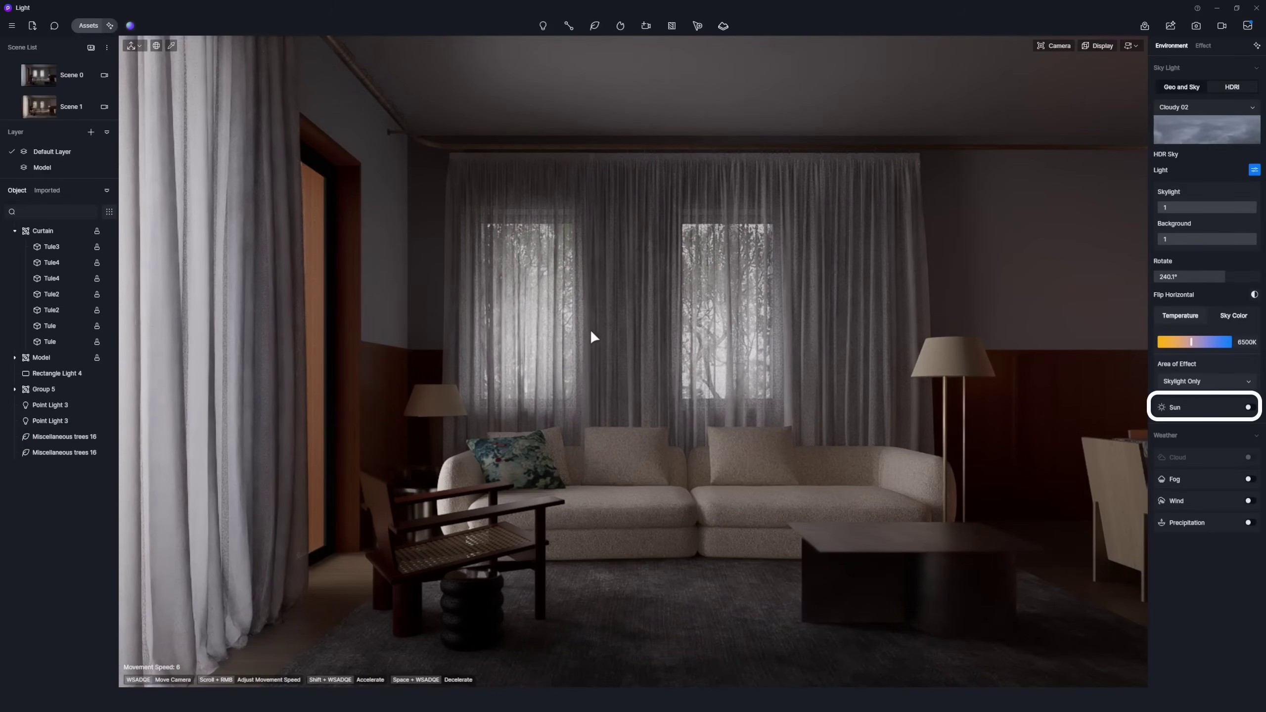
Turn on the sun with custom direction, altitude 34.2, azimuth 287.7, colour temperature 2500K, intensity 1.5 and disk radius 1.5
click(1249, 407)
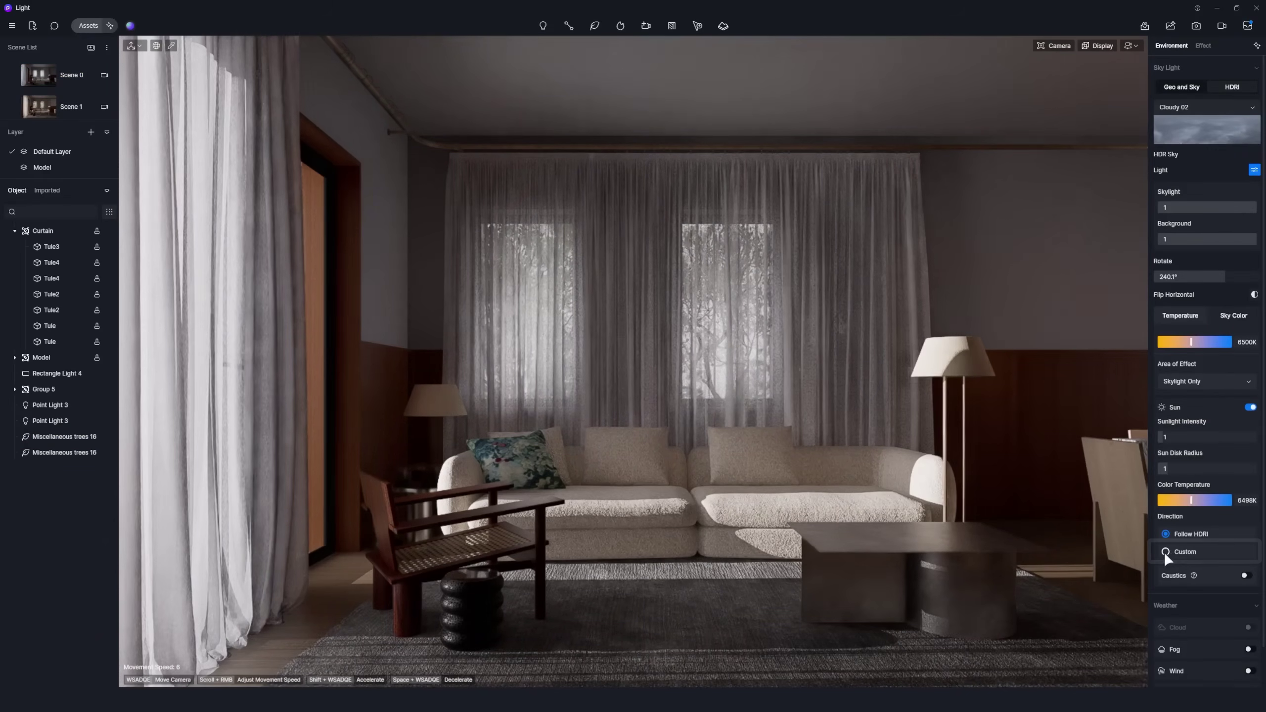
click(1166, 552)
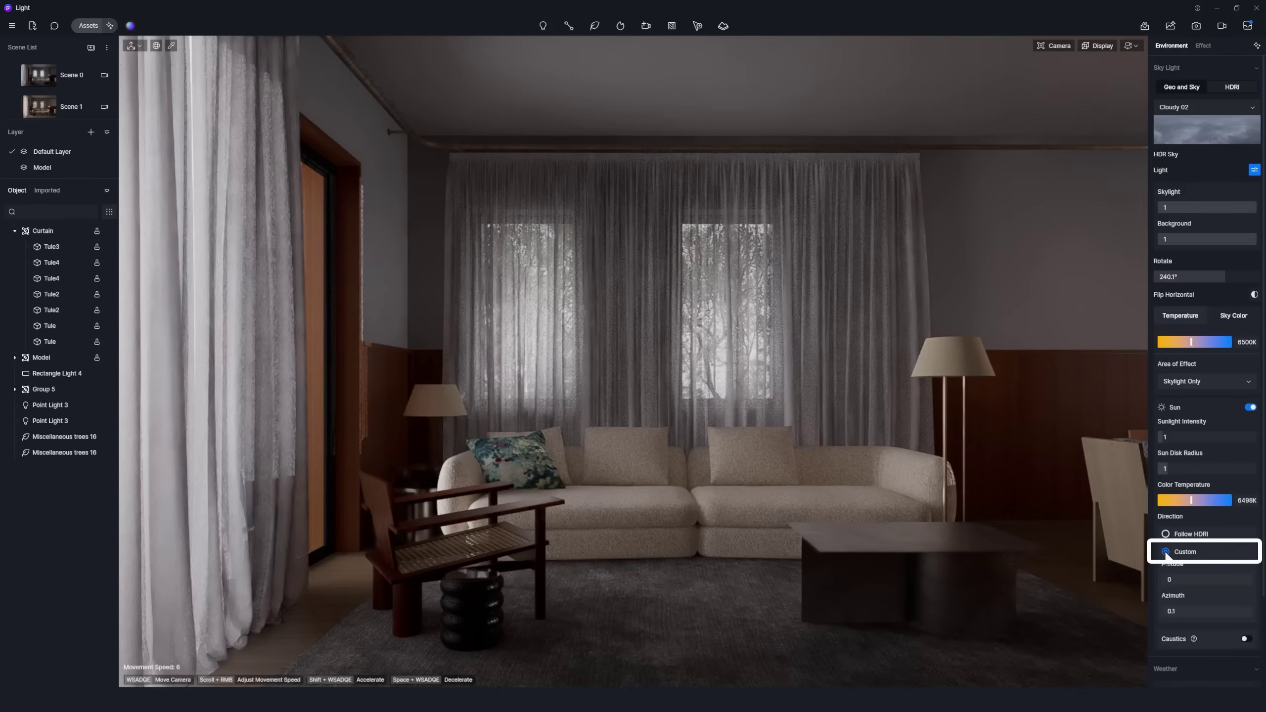
drag(1169, 584, 1237, 615)
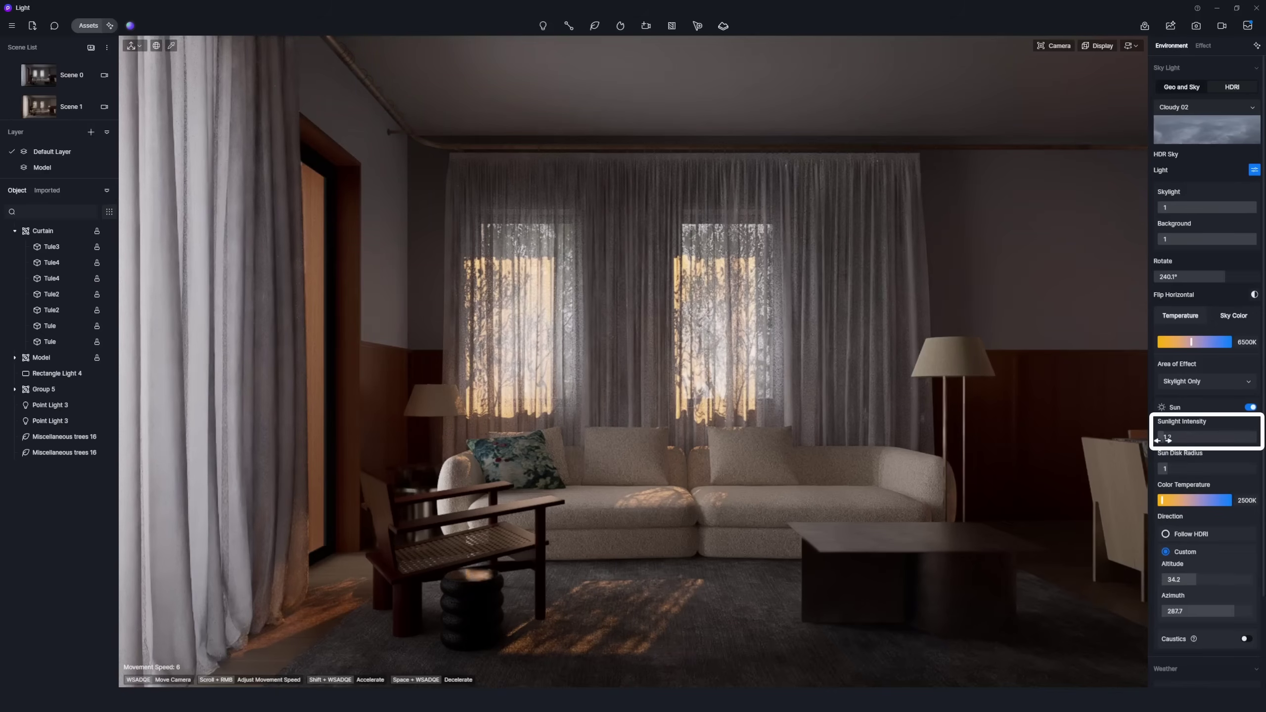
drag(1164, 471, 1168, 471)
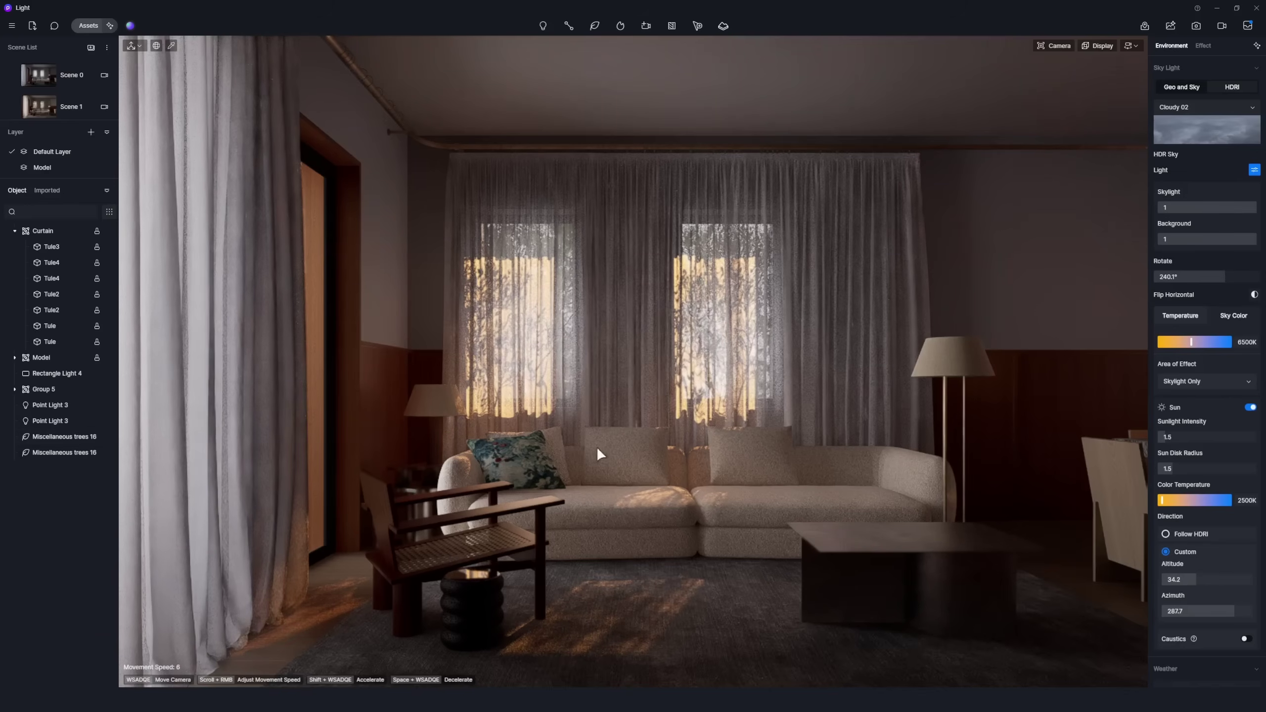
Turn on wind in the weather settings and set its strength to 0.4
scroll(1184, 516, down, 3)
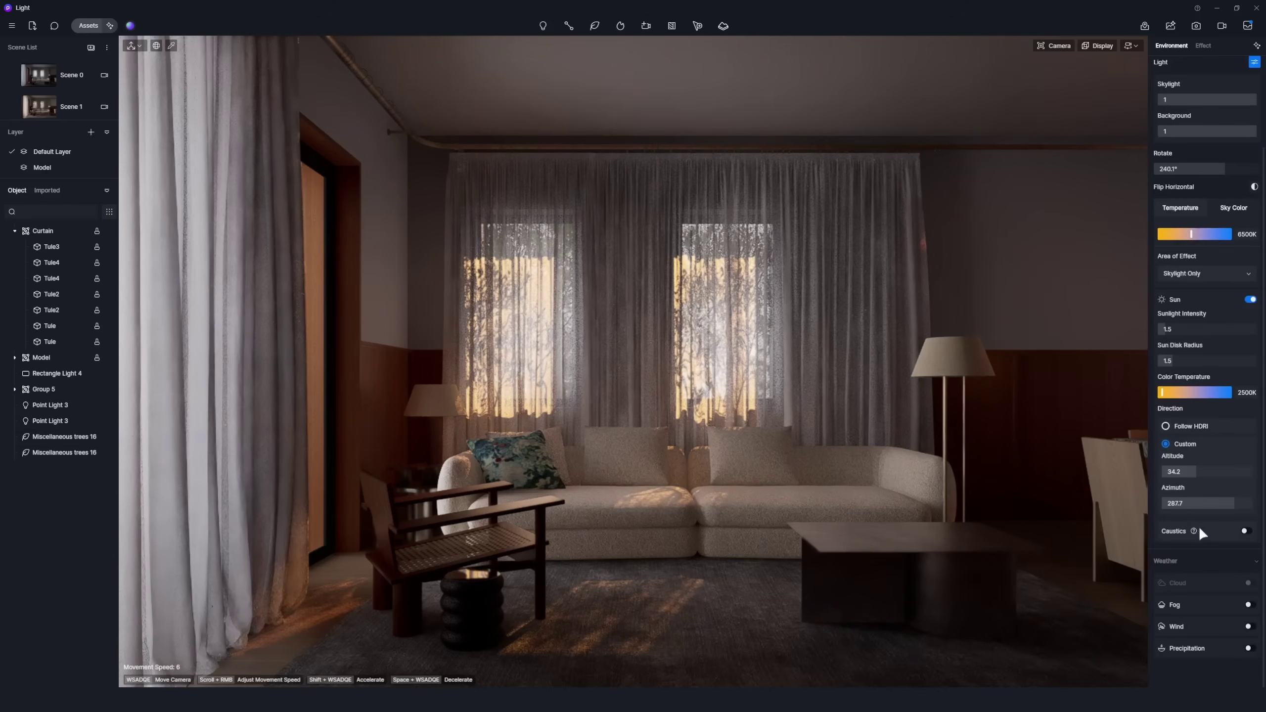
scroll(1192, 607, down, 2)
drag(1183, 593, 1198, 595)
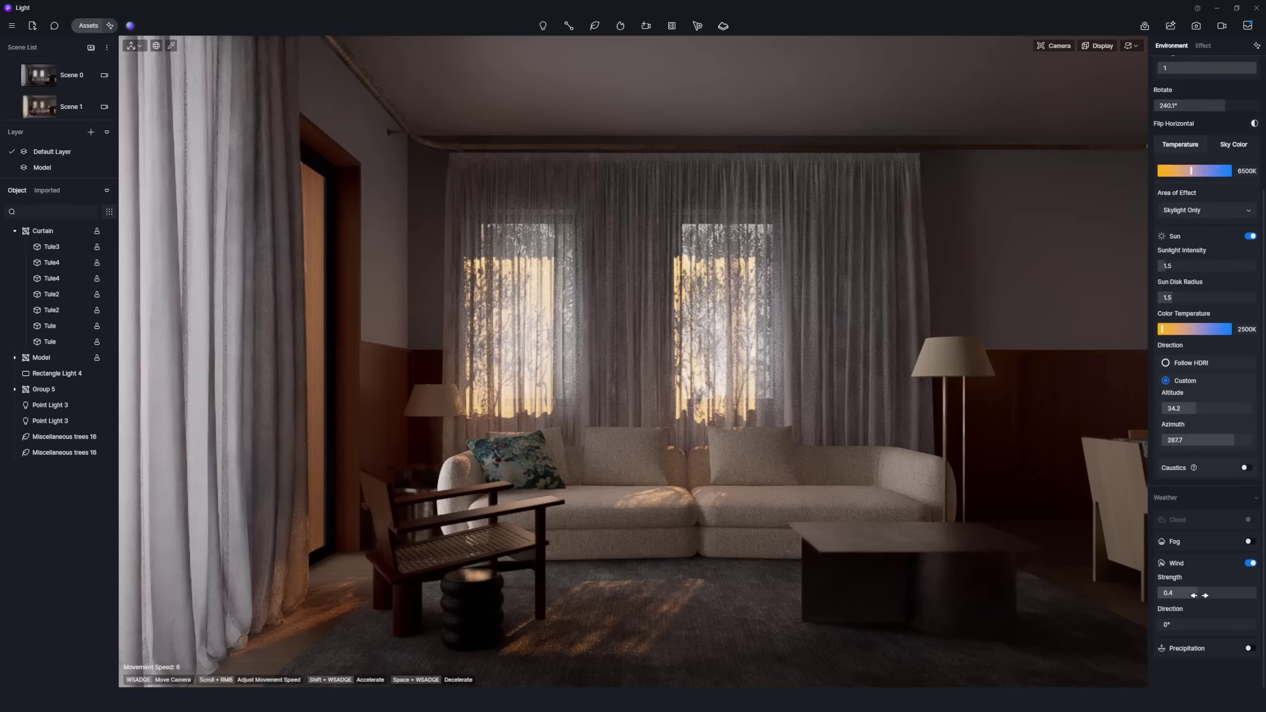